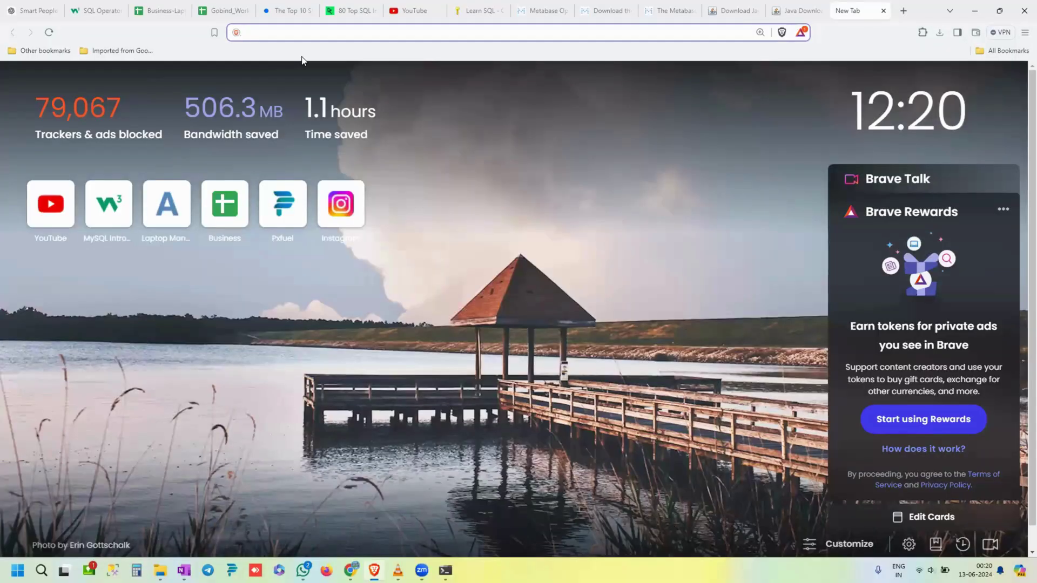
- Search Brave for 'metabase bi tool' and open the official metabase.com result
text(metabase)
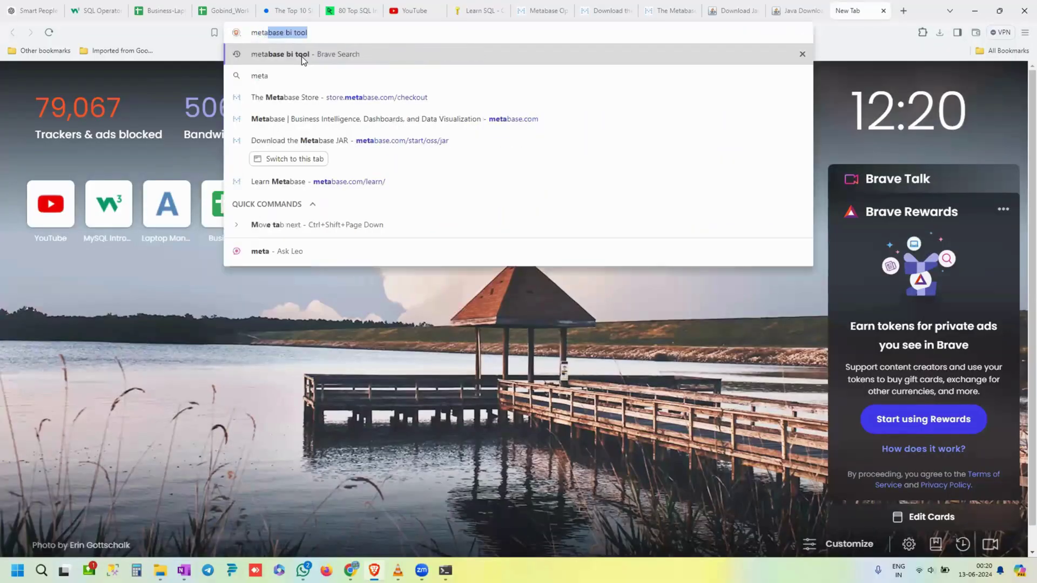
click(301, 56)
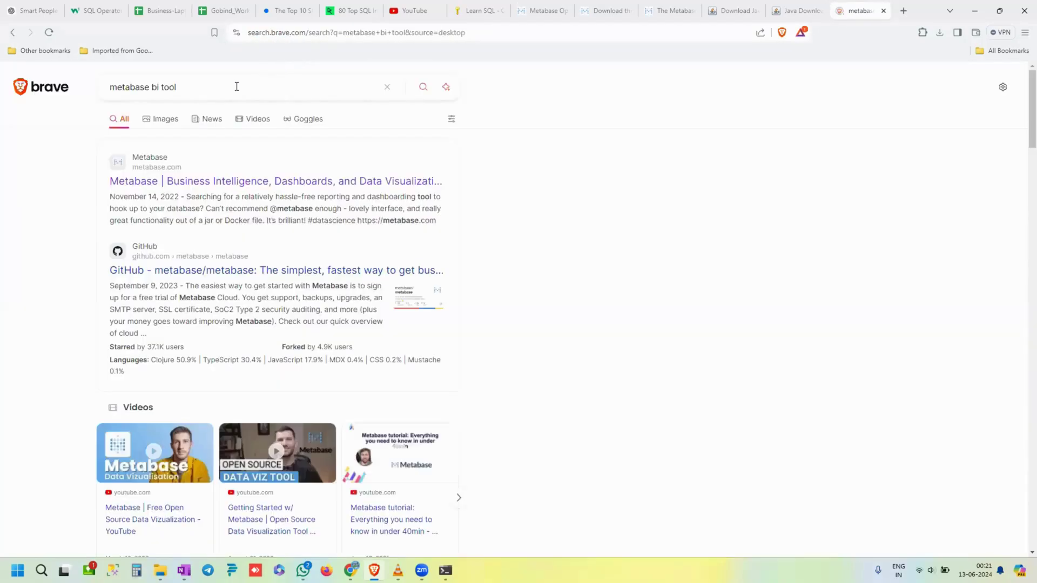
click(231, 87)
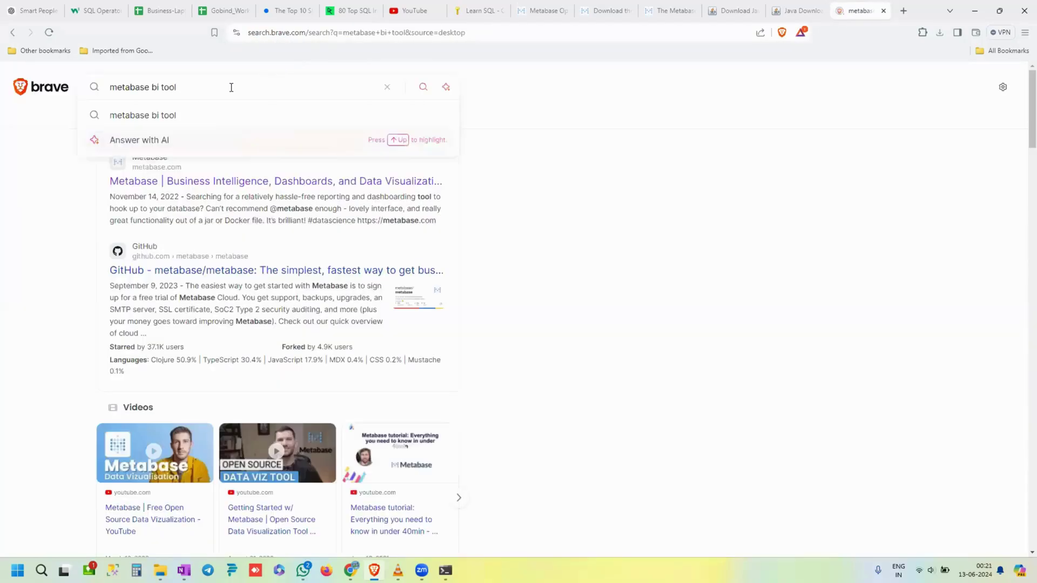
click(54, 184)
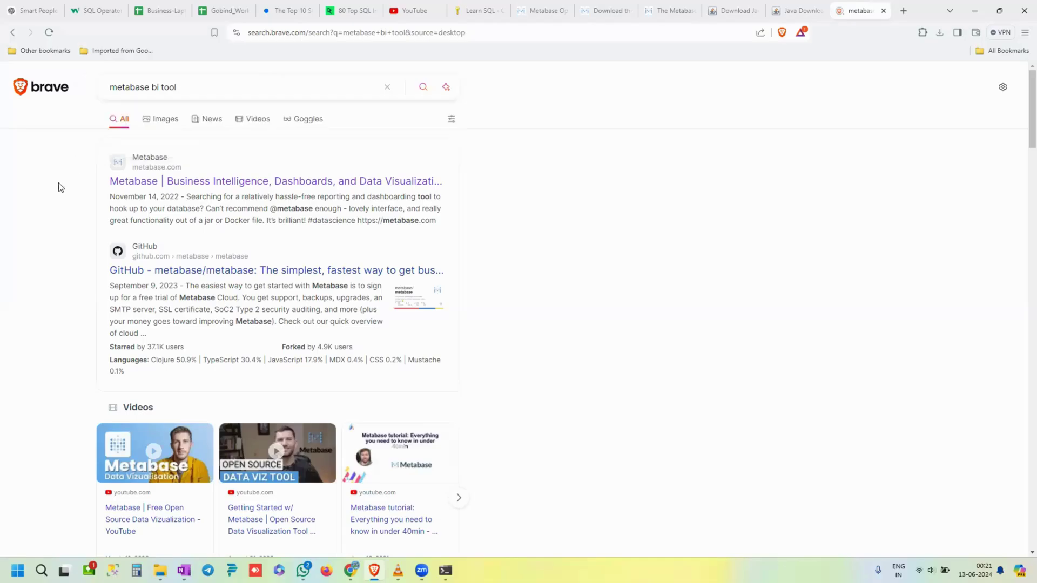
click(172, 184)
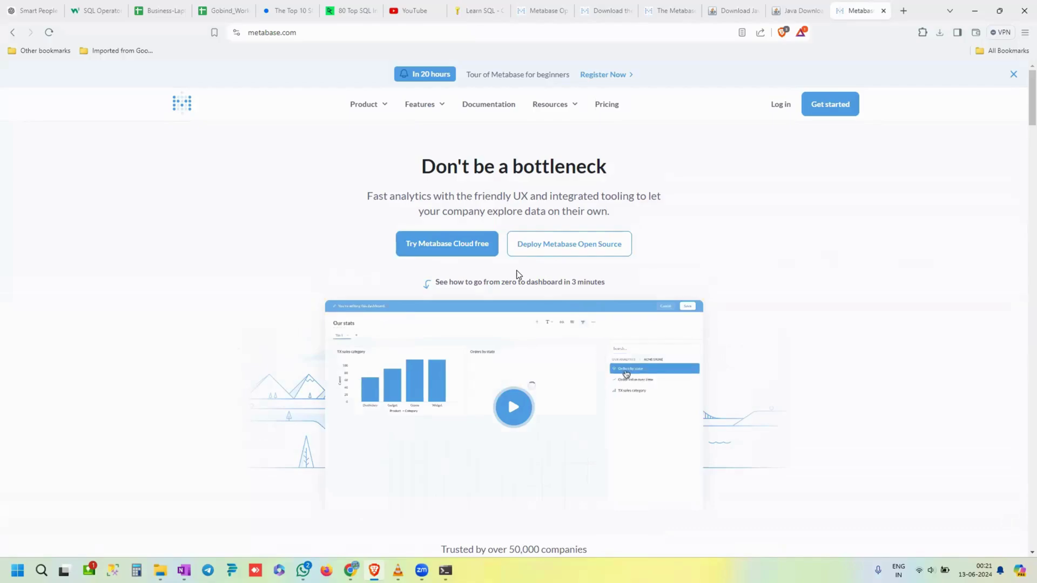
- Choose 'Try Metabase Cloud free' on the metabase.com homepage to reach plan selection
click(462, 251)
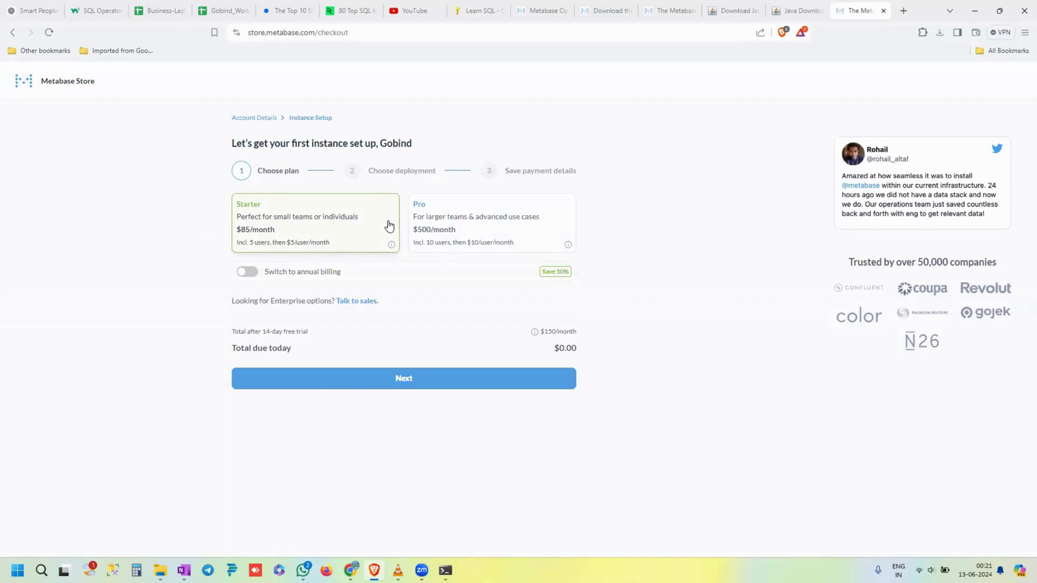
- Pick the Starter plan with US East (N. Virginia) hosting and continue to payment
click(373, 381)
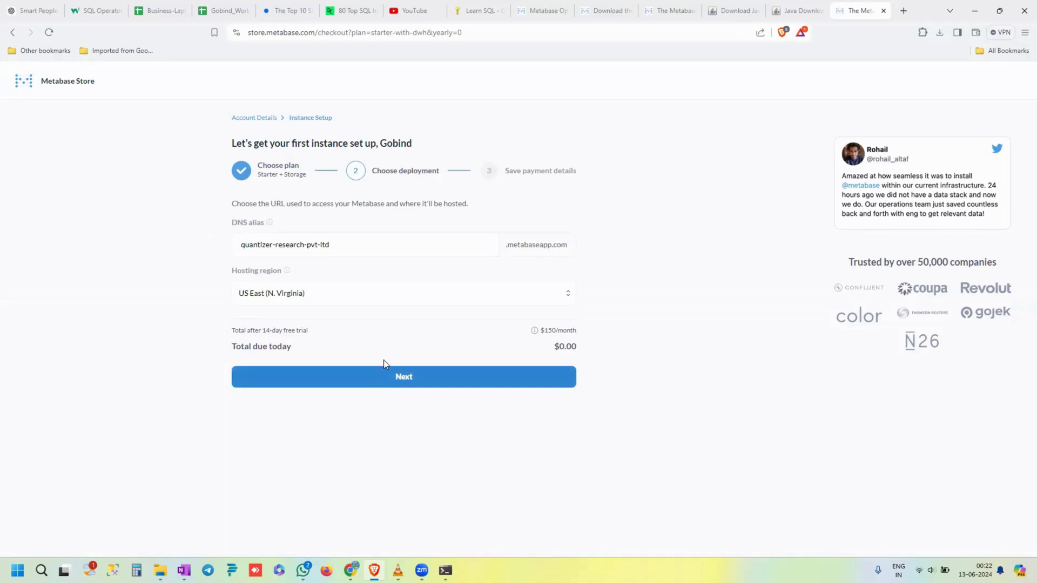
click(387, 300)
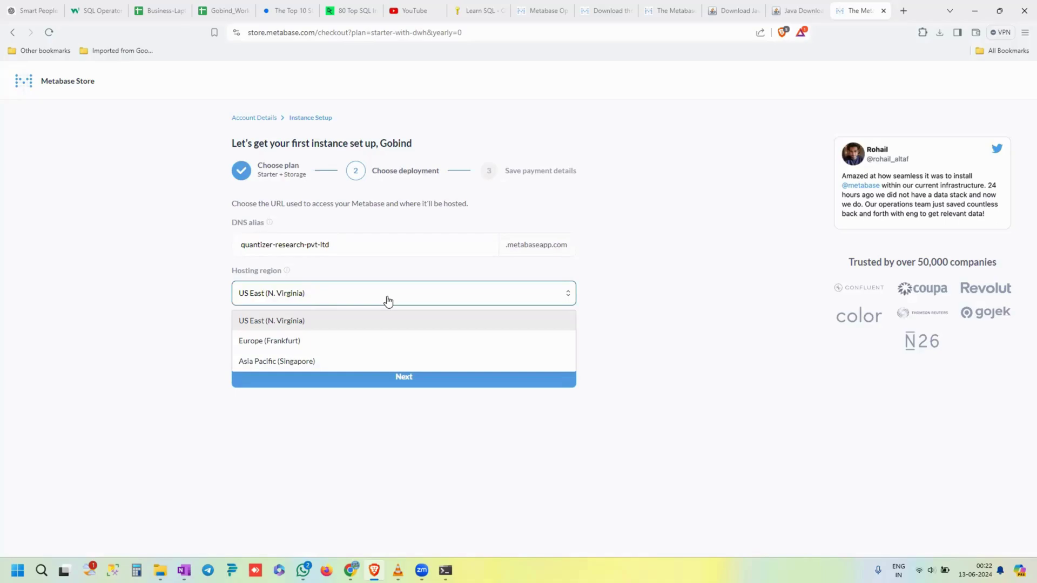
click(388, 301)
click(356, 382)
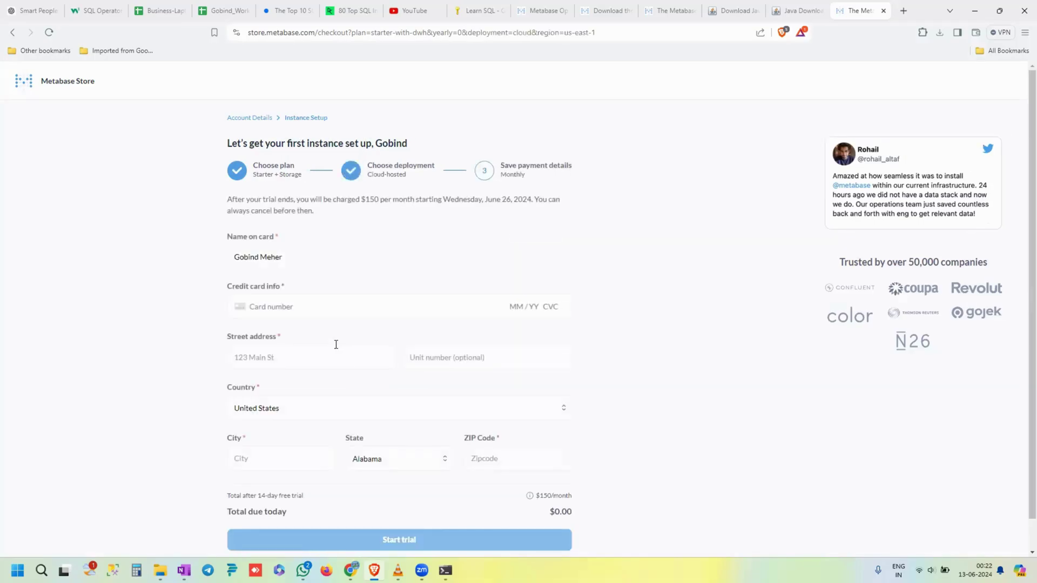
- Enter the card number, expiry and billing address, then start the trial
click(331, 306)
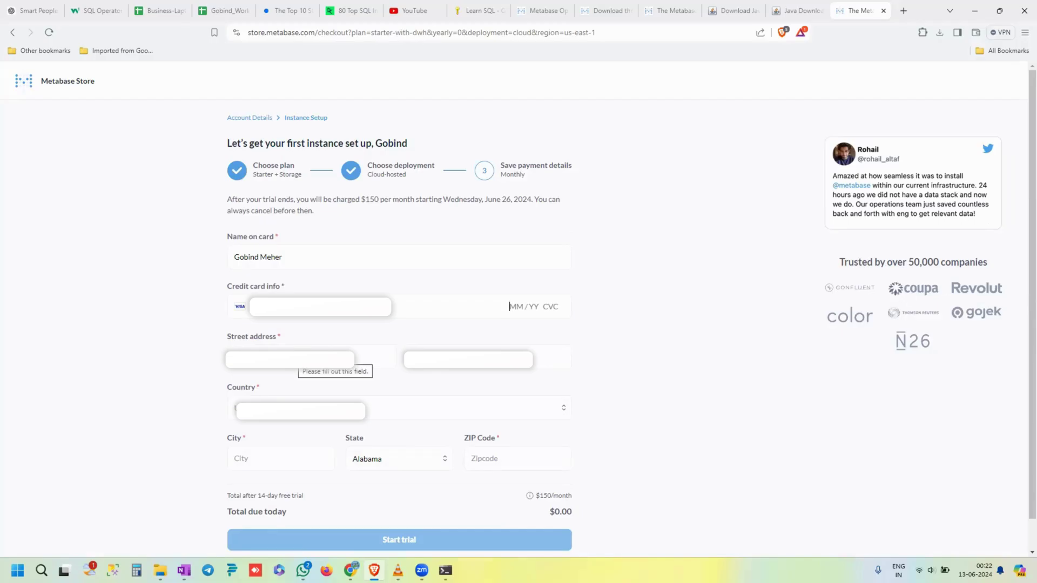
text(0227)
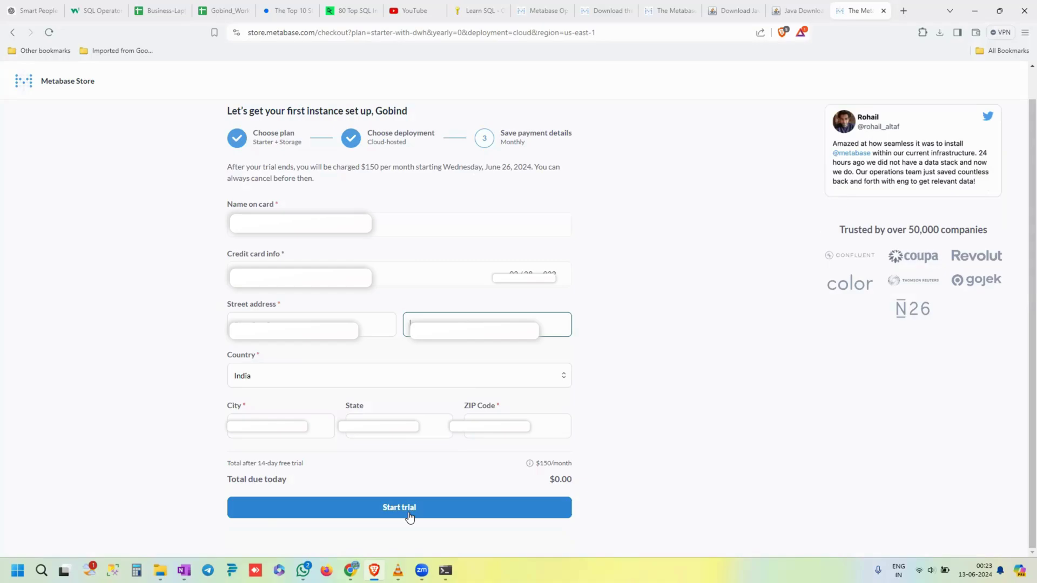
click(409, 516)
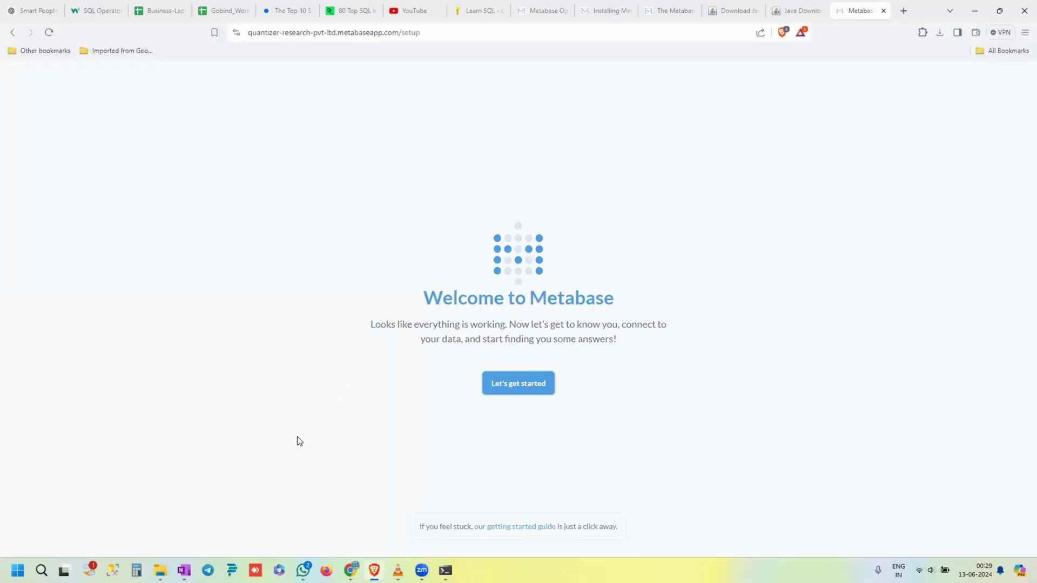
- Confirm English as the language and fill in first name, last name and email
click(523, 390)
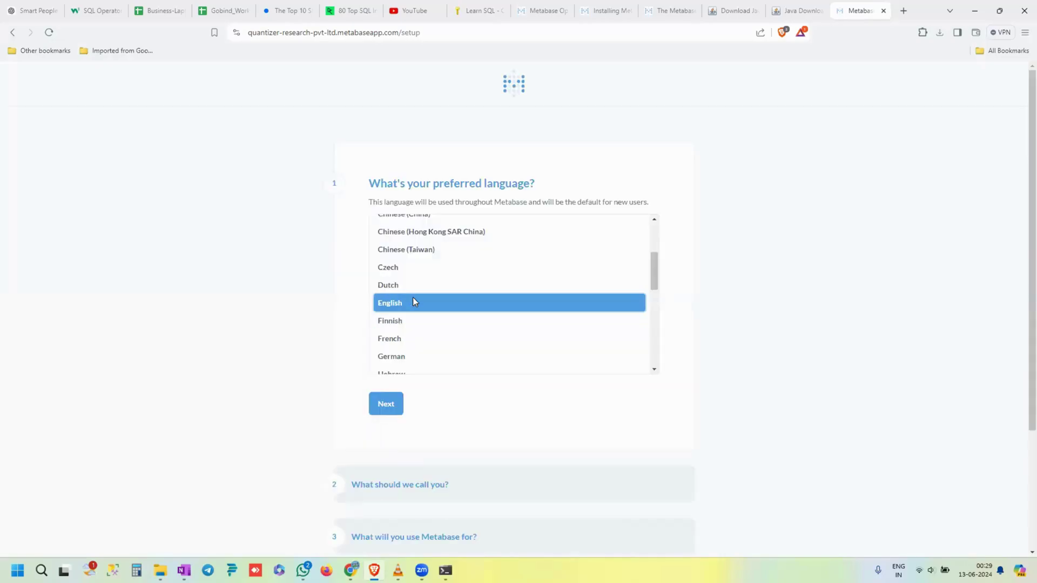
click(388, 405)
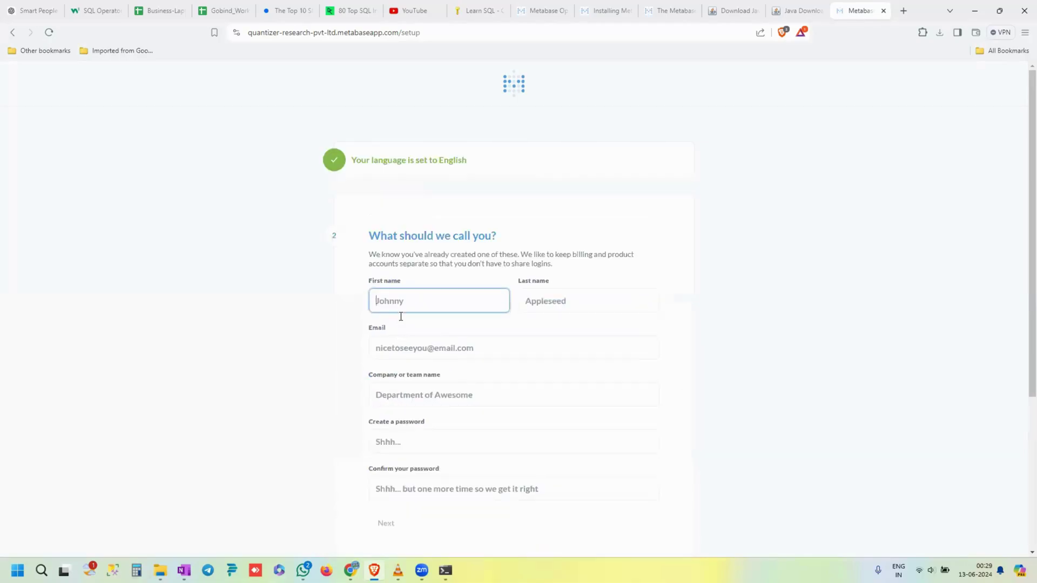
text(G)
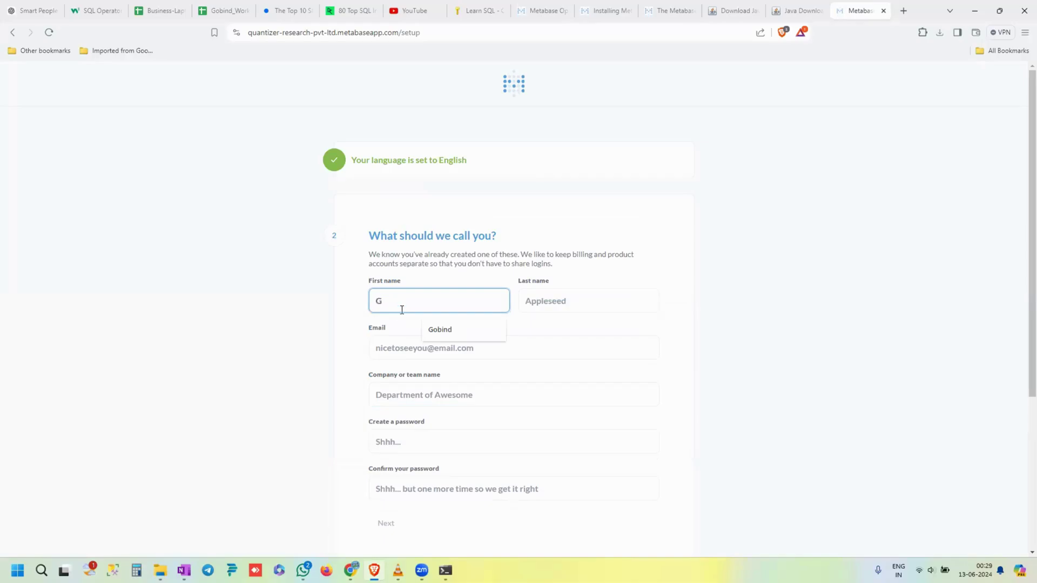
click(460, 330)
click(546, 305)
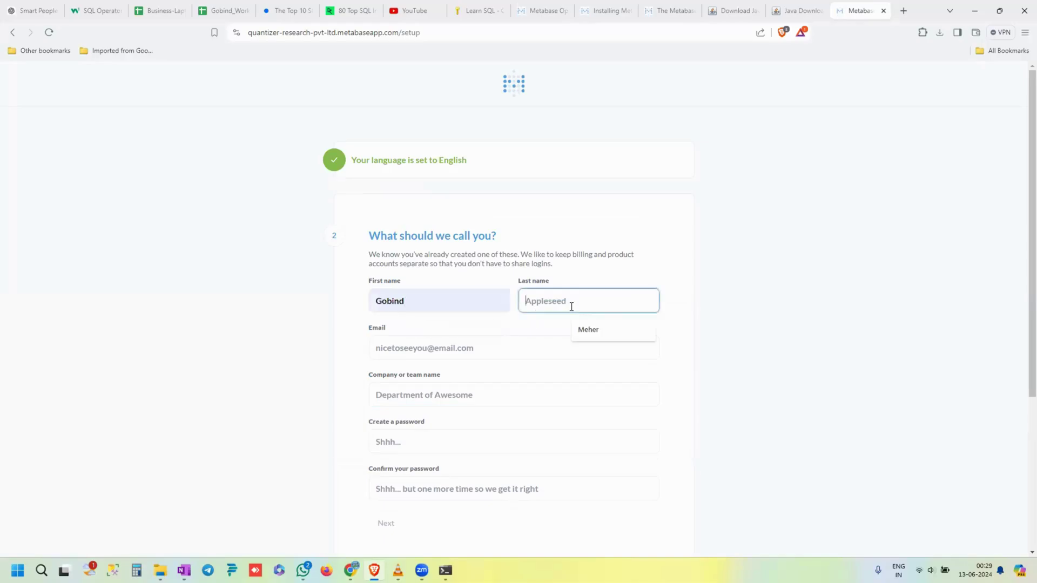
click(591, 331)
click(452, 350)
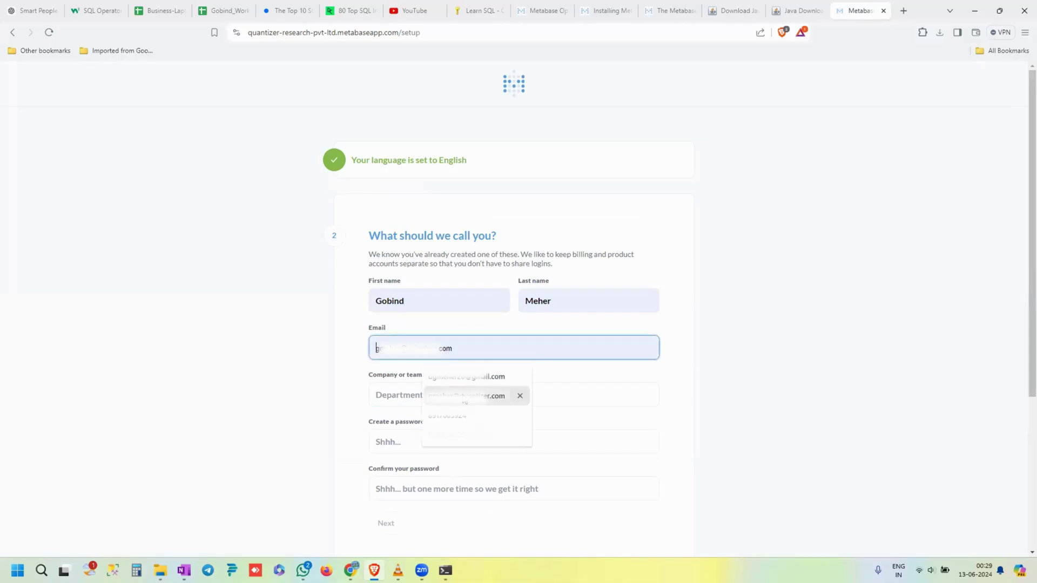
click(465, 395)
- Enter company Quantizer and a valid, confirmed password, then submit the account details
scroll(434, 345, down, 1)
click(434, 345)
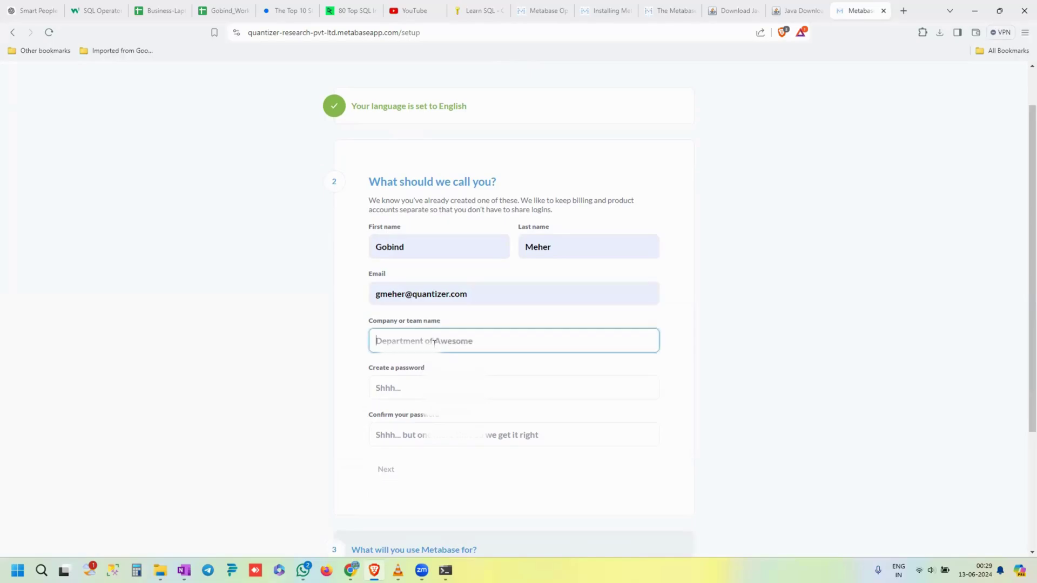
text(Qua)
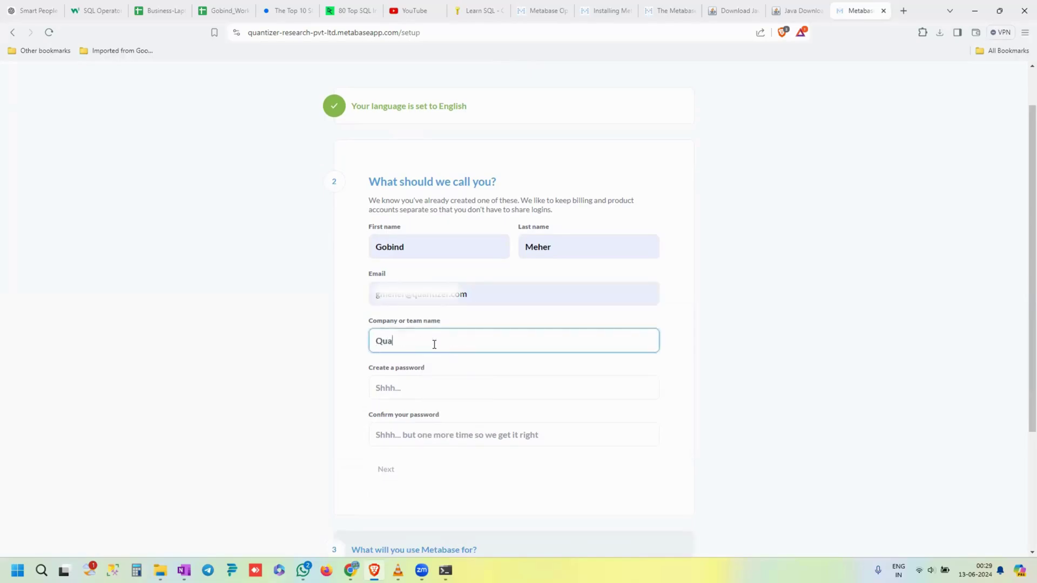
text(ntizer)
click(422, 386)
text(•••••••••)
click(409, 432)
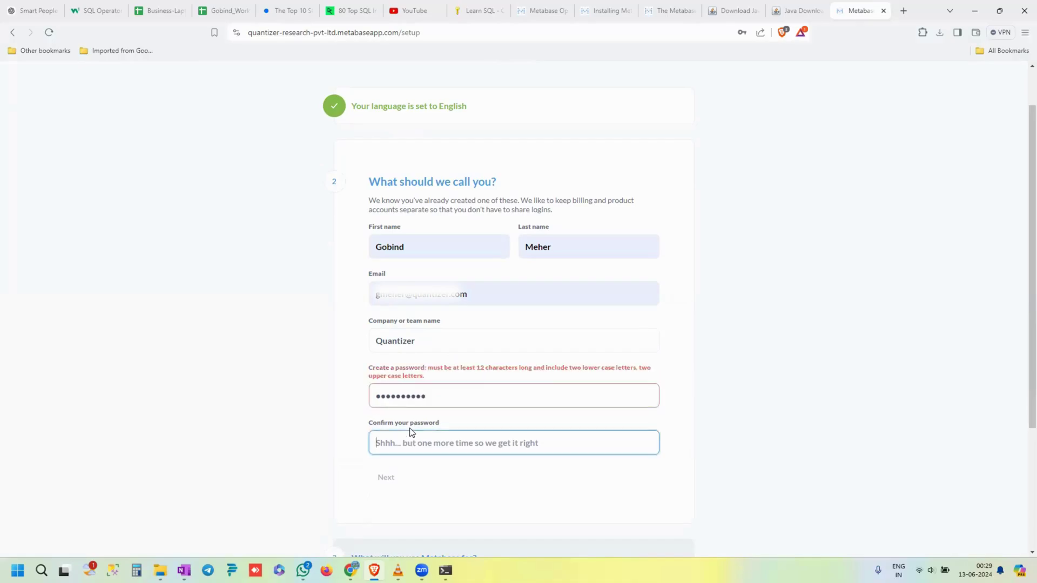
click(448, 395)
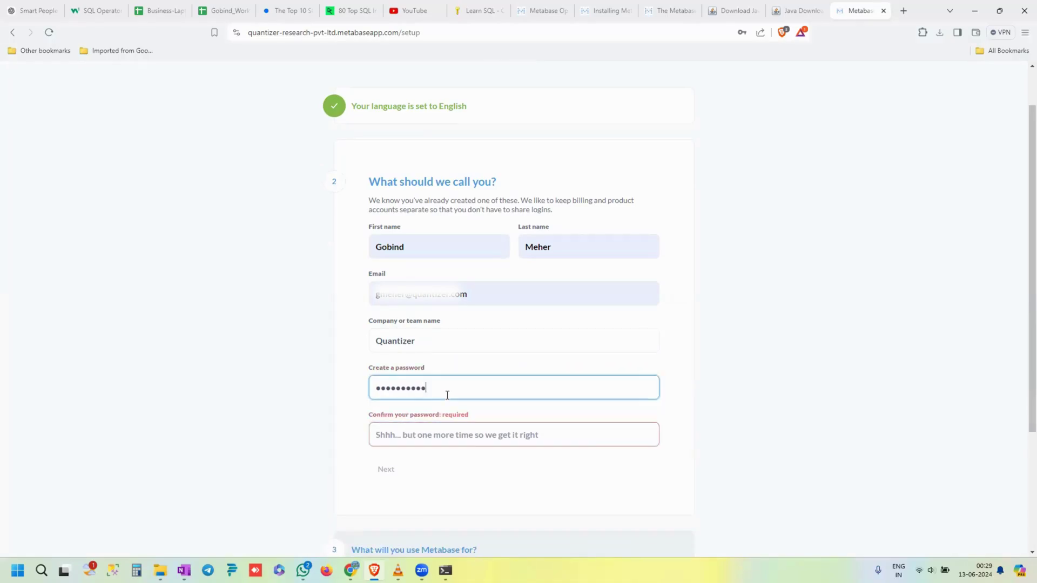
key(BackSpace)
key(BackSpace)
key(BackSpace)
key(BackSpace)
key(BackSpace)
key(BackSpace)
key(BackSpace)
key(BackSpace)
key(BackSpace)
key(BackSpace)
text(•••)
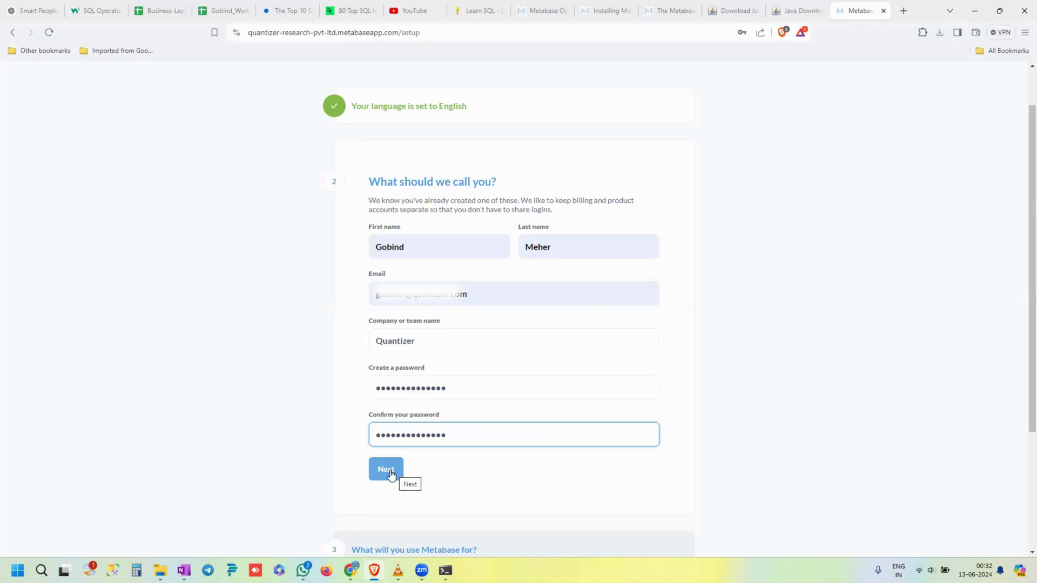
click(392, 474)
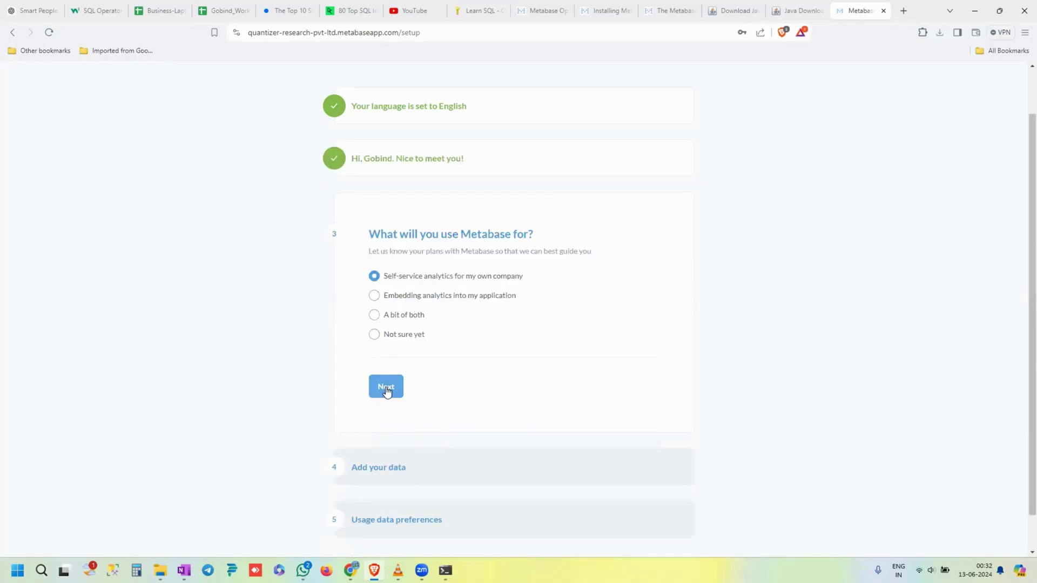
- Choose 'Not sure yet' as the intended use and browse the full list of database types
click(374, 335)
click(386, 390)
scroll(459, 384, down, 2)
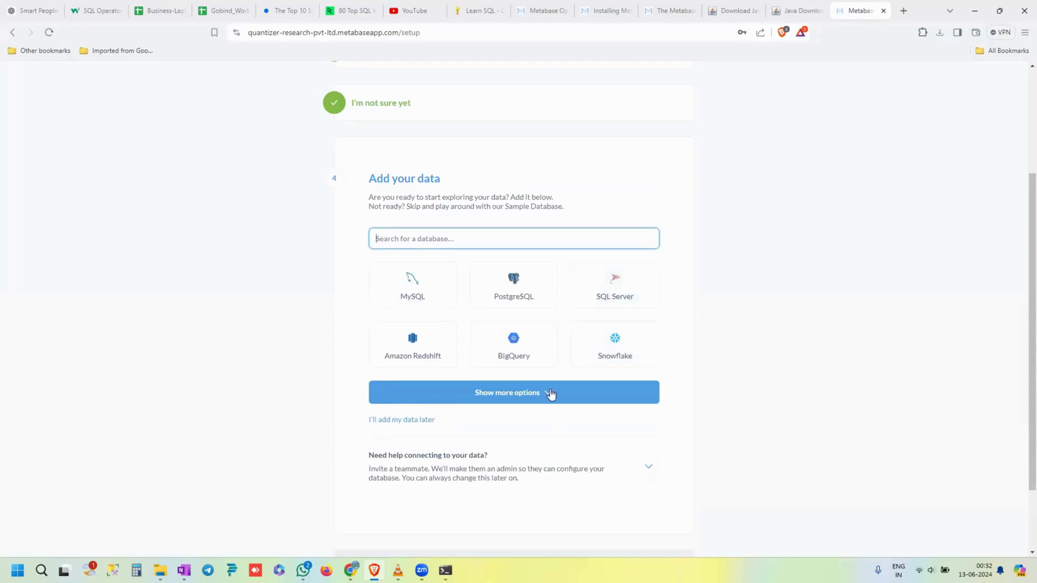
click(531, 396)
scroll(531, 397, down, 2)
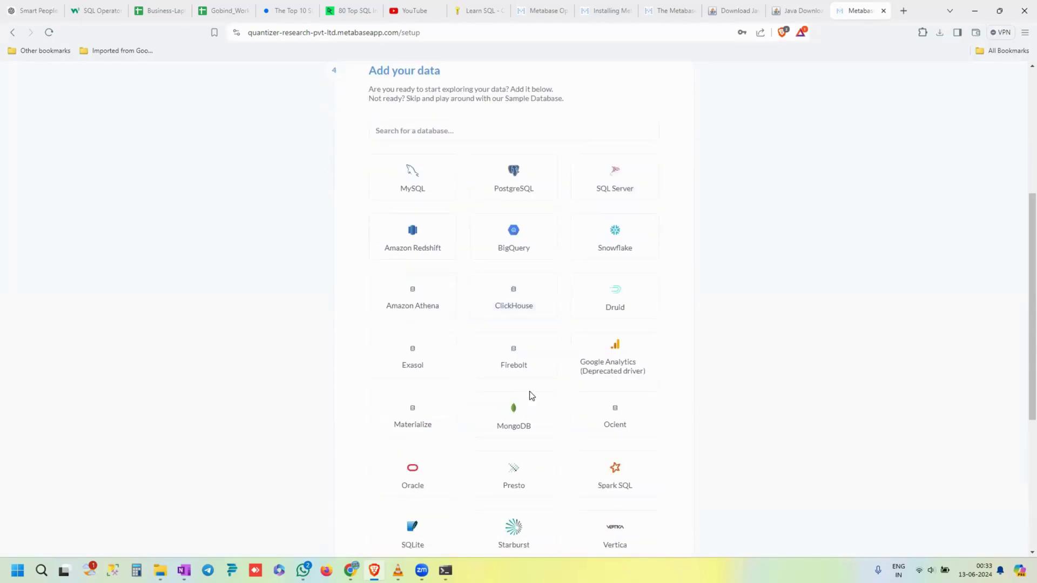
scroll(531, 396, down, 1)
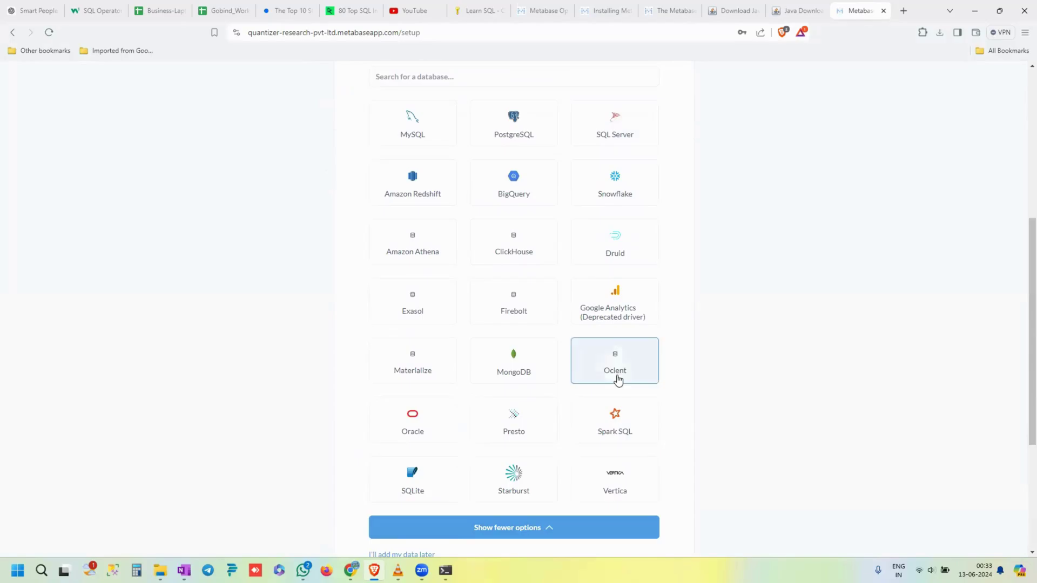
scroll(621, 381, up, 2)
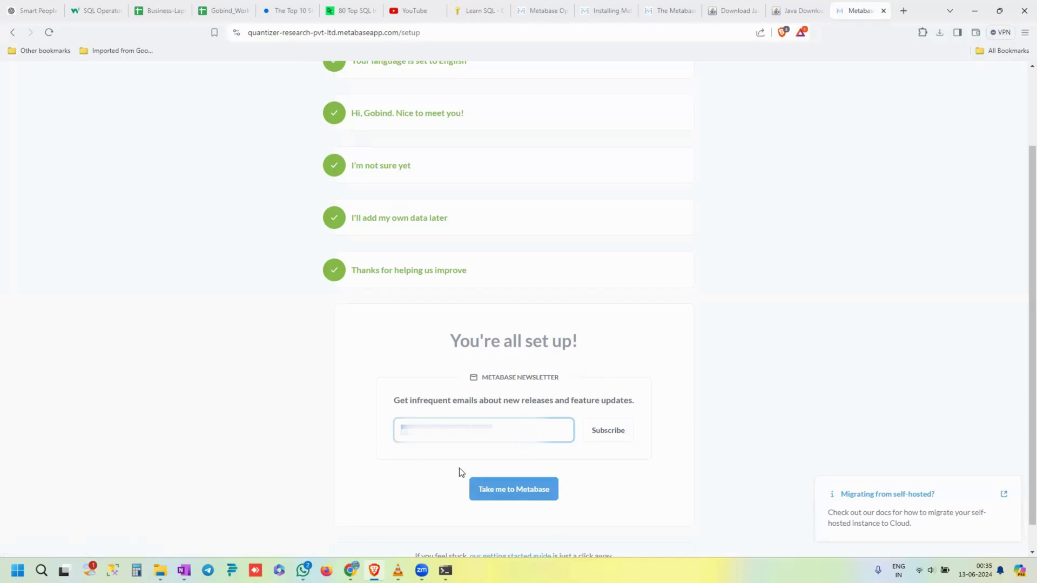
- Enter the main Metabase app, then hide and reshow the navigation sidebar
click(505, 493)
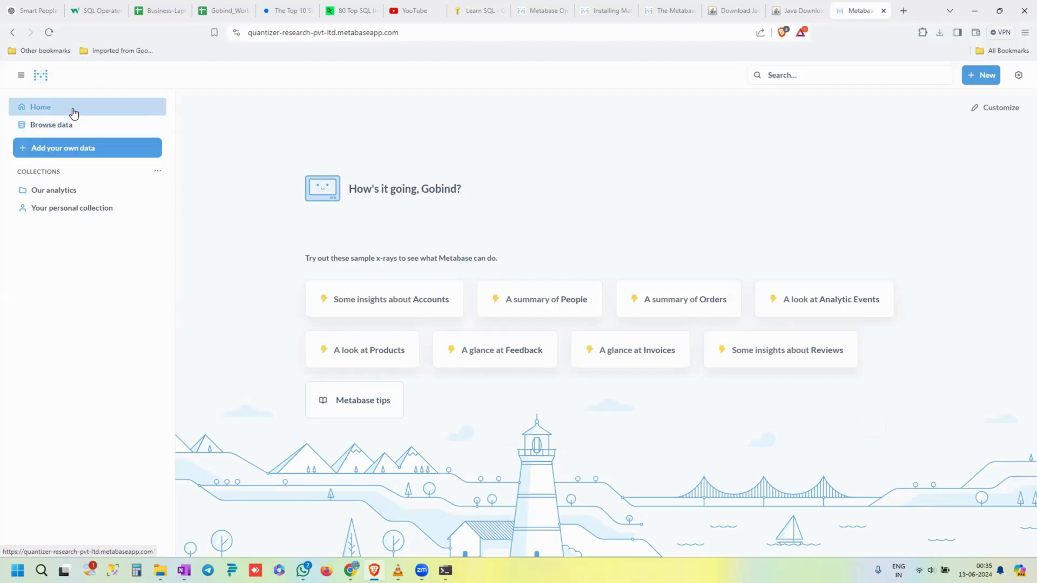
click(21, 80)
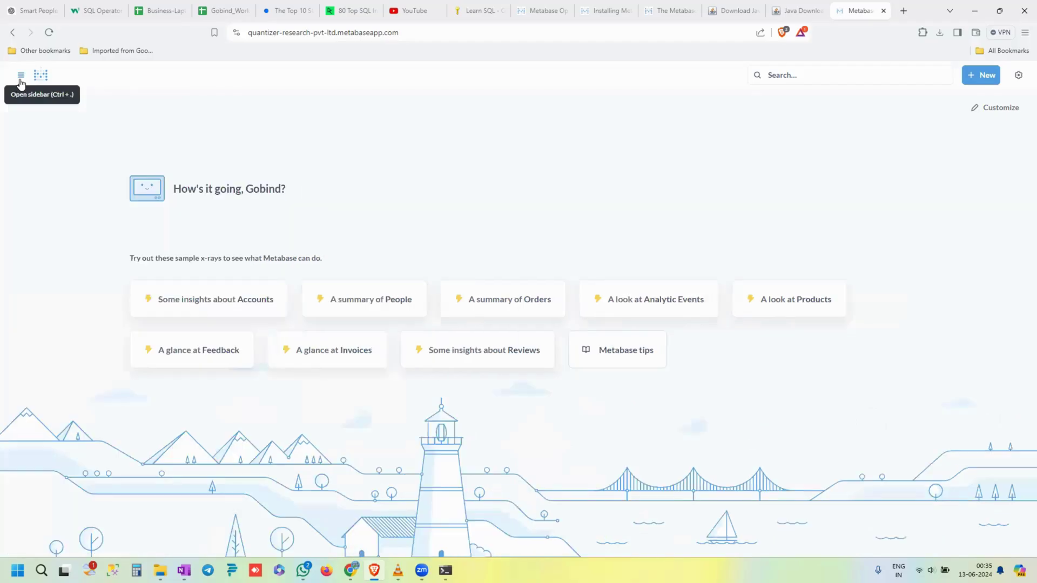
click(21, 80)
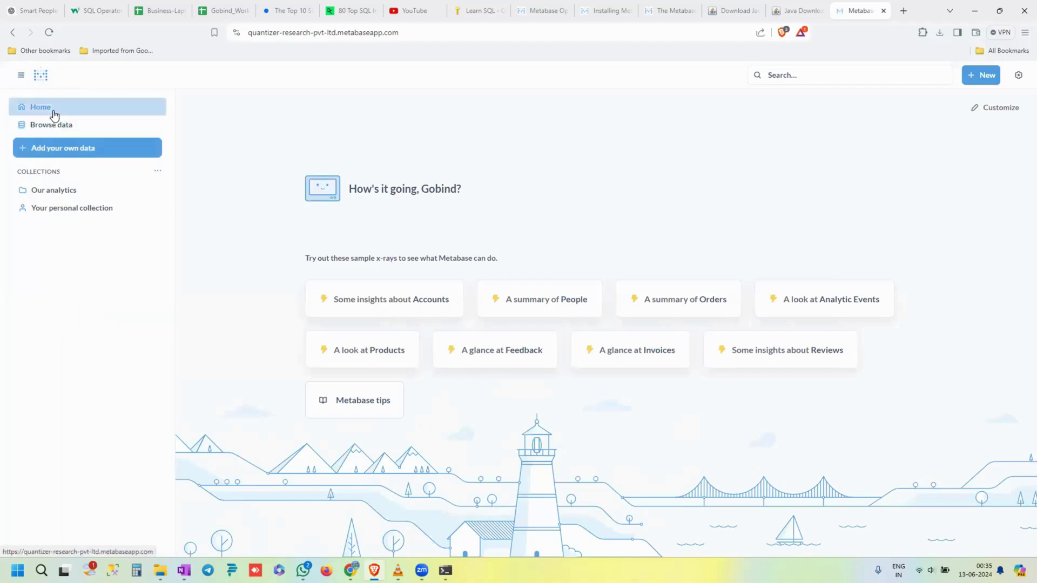
- Browse to the Sample Database's Orders table, scroll its rows, and reshow the sidebar
click(58, 126)
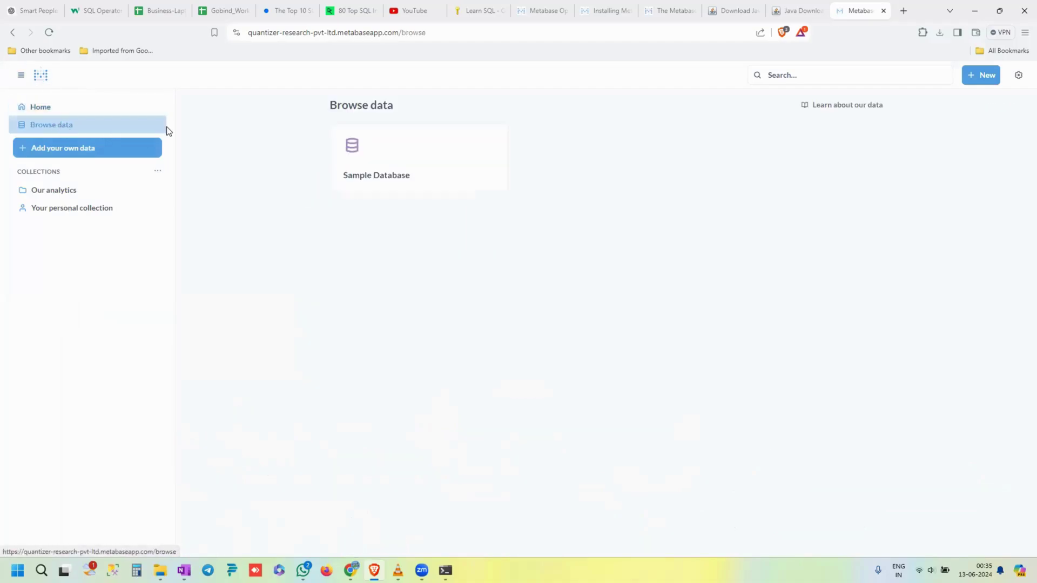
click(394, 172)
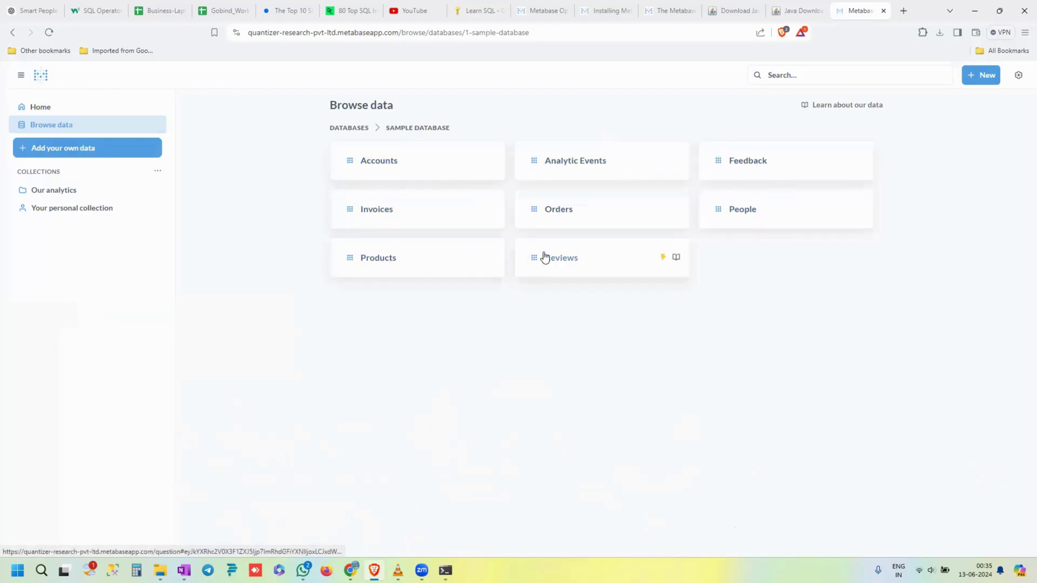
click(586, 216)
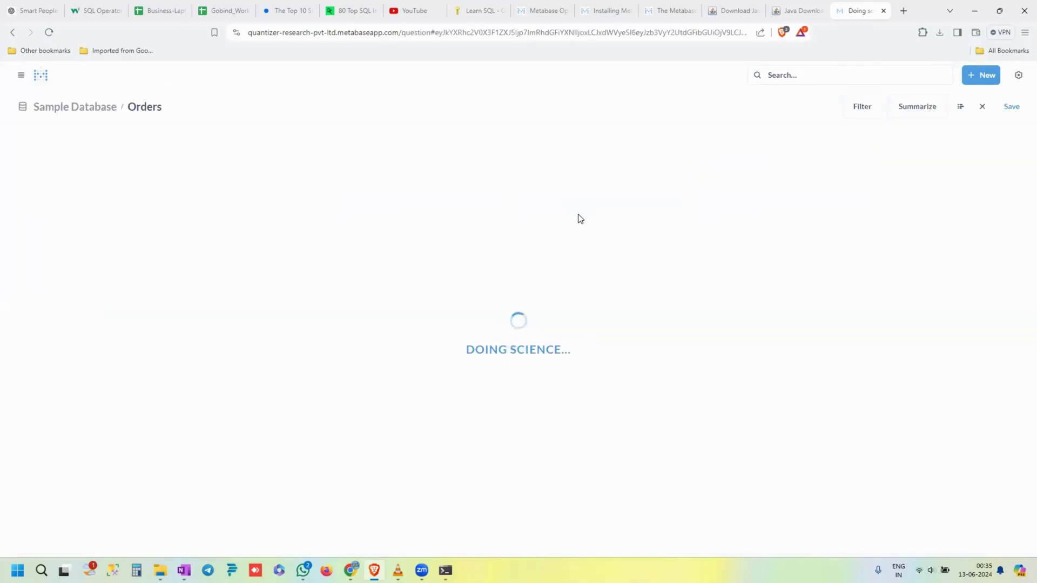
scroll(318, 307, down, 4)
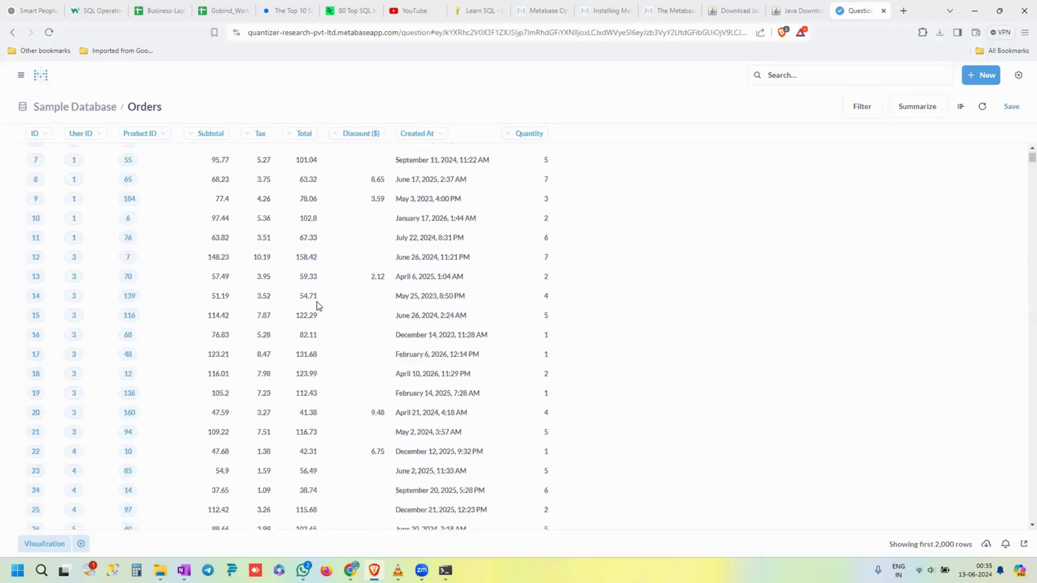
scroll(318, 306, up, 4)
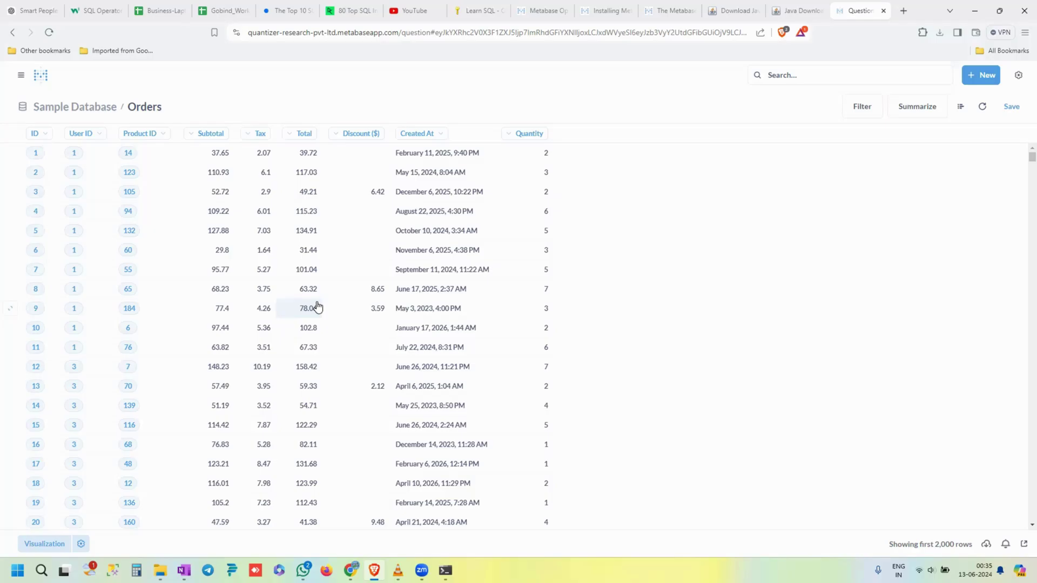
scroll(318, 307, down, 1)
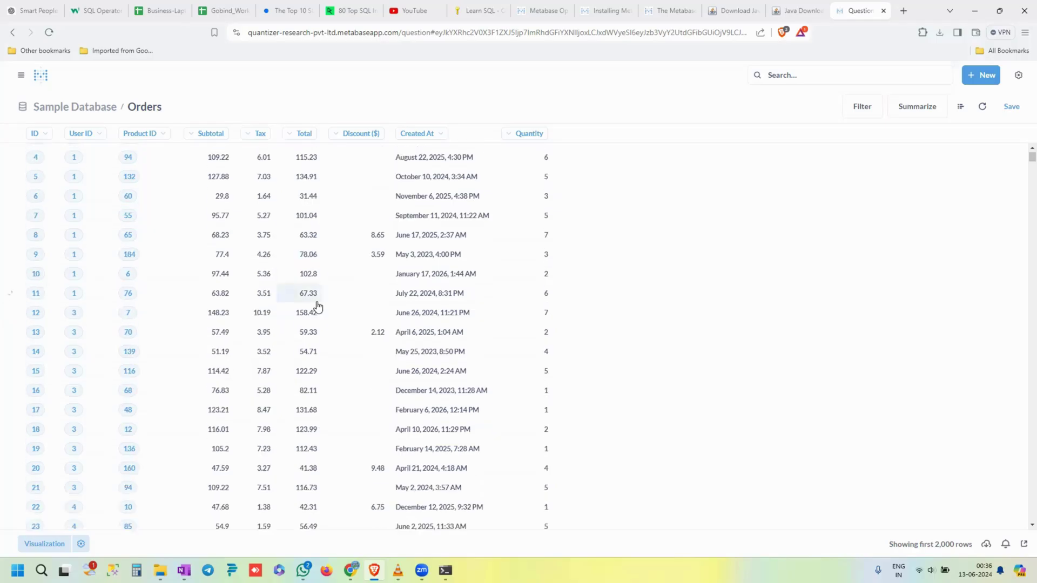
scroll(318, 307, up, 1)
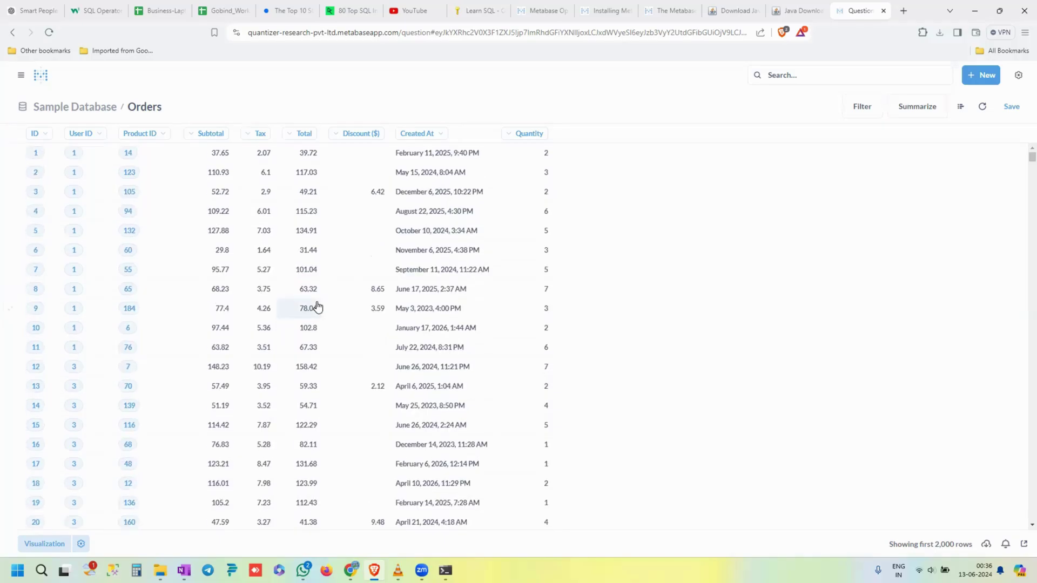
click(21, 75)
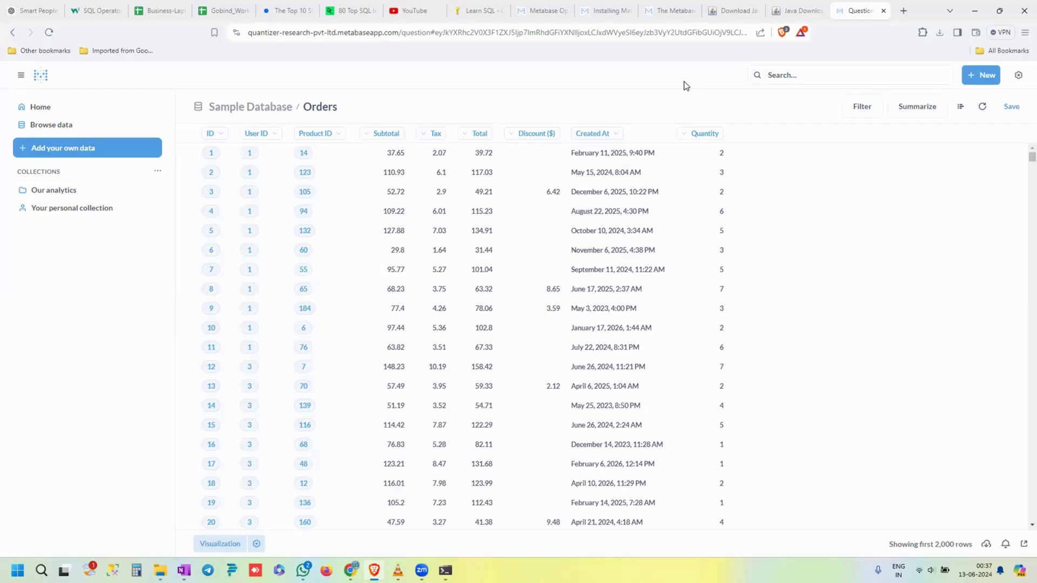
- Create a new SQL query from the + New menu
click(982, 75)
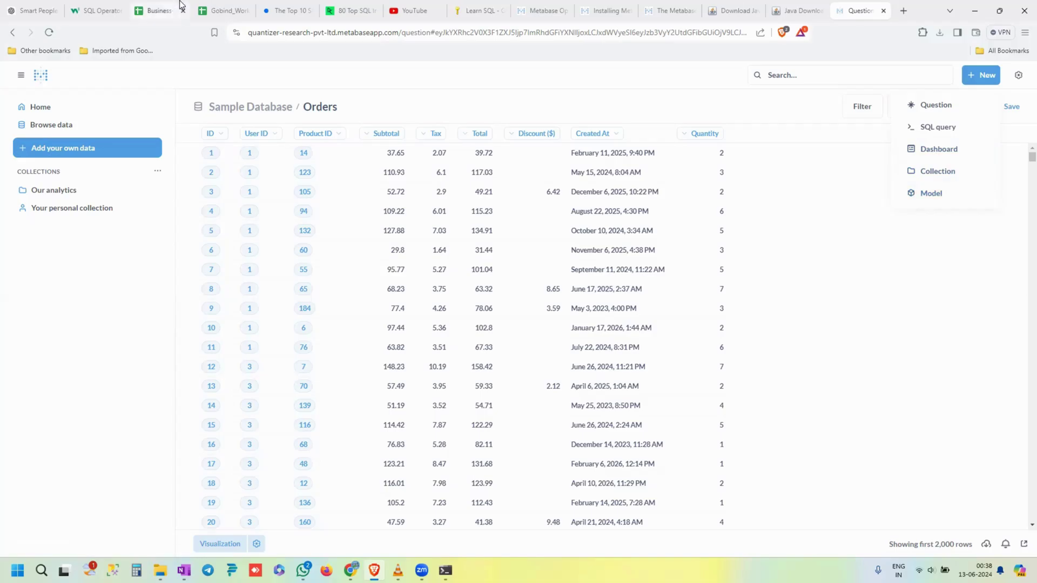
click(952, 127)
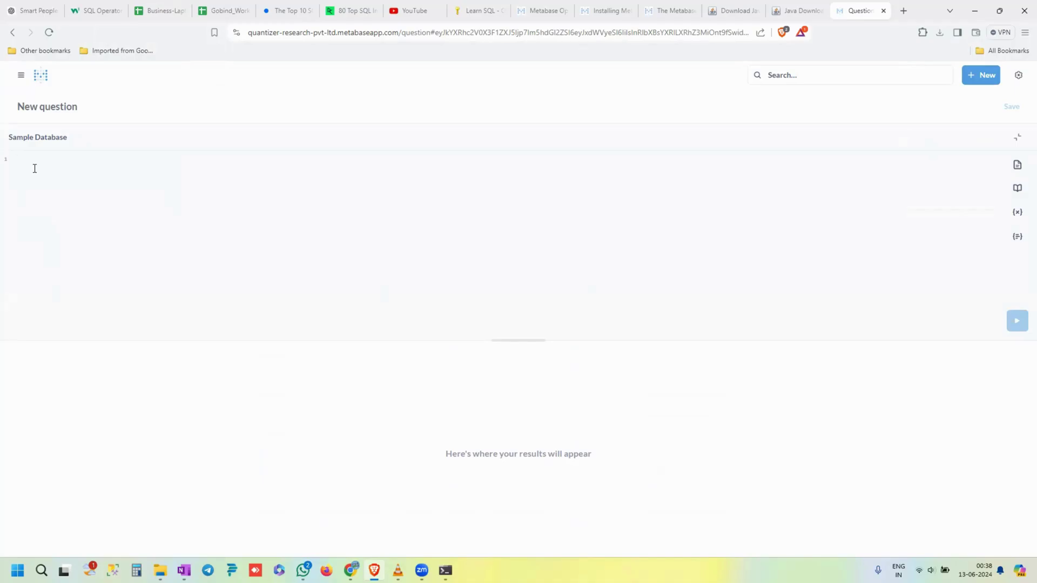
- Write 'select * from ORDERS' in the SQL editor using autocomplete suggestions
text(se)
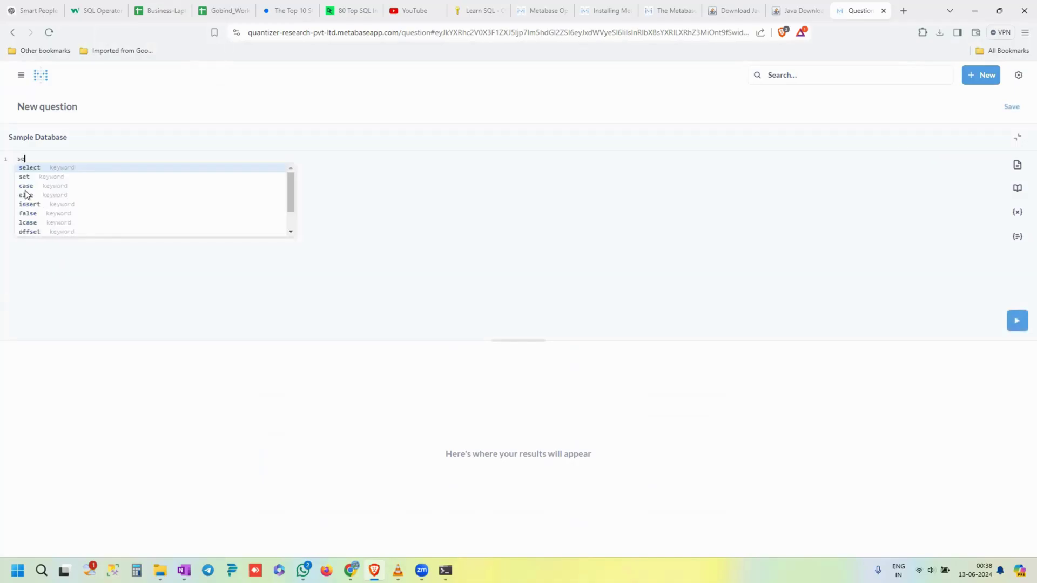
key(Return)
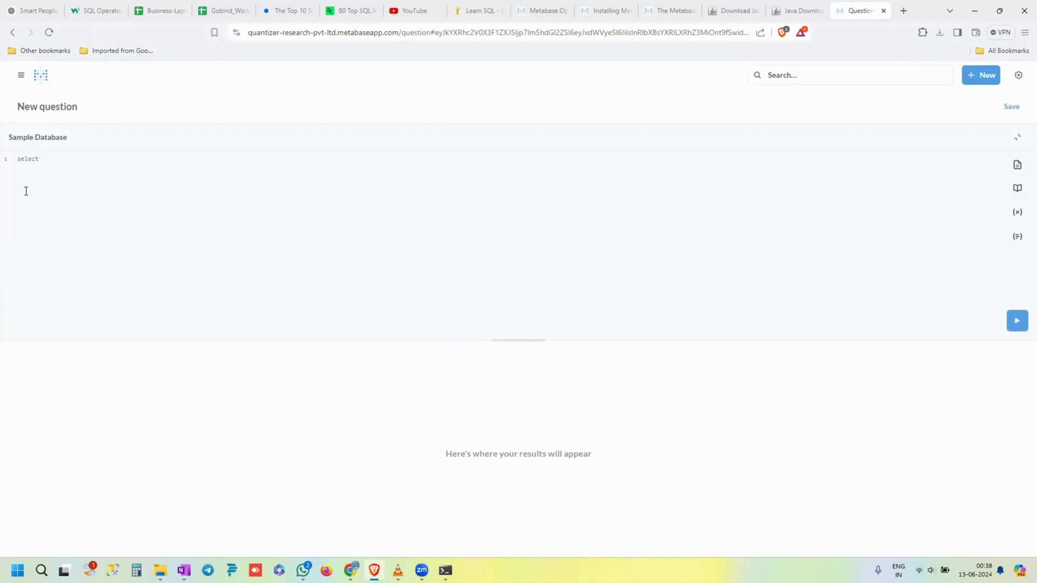
key(BackSpace)
key(BackSpace)
key(BackSpace)
key(BackSpace)
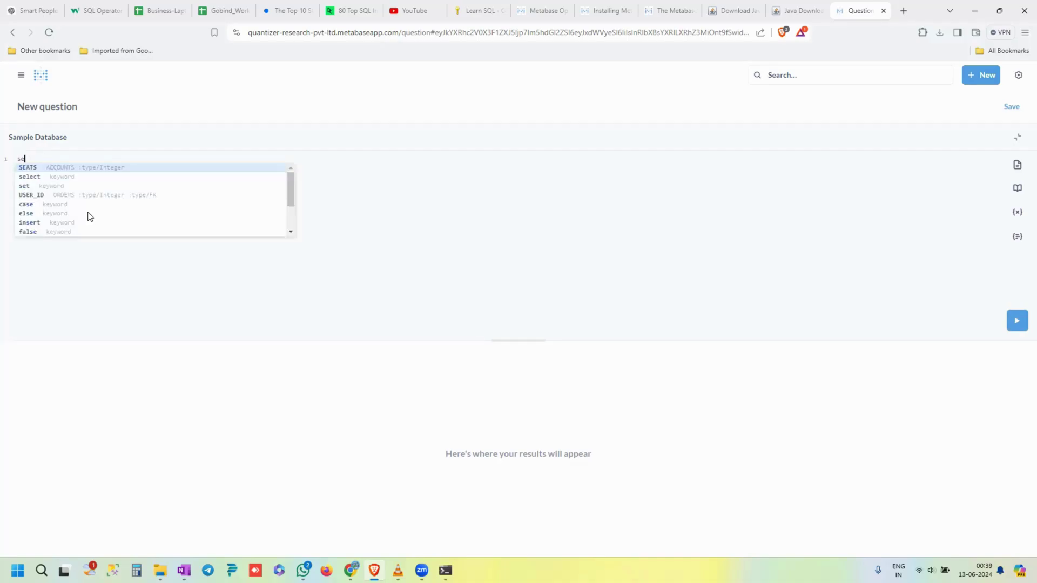
key(Down)
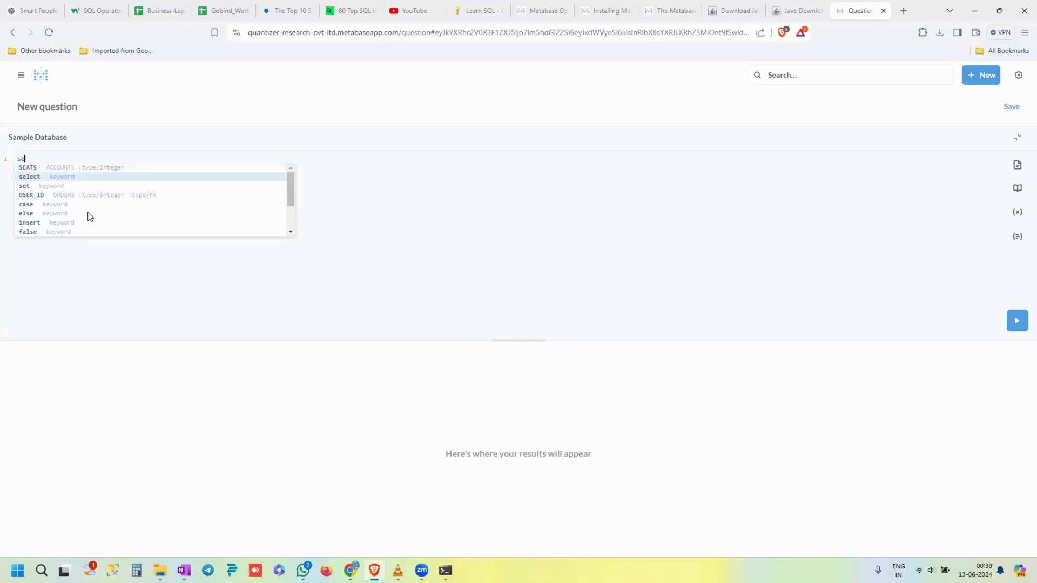
key(Return)
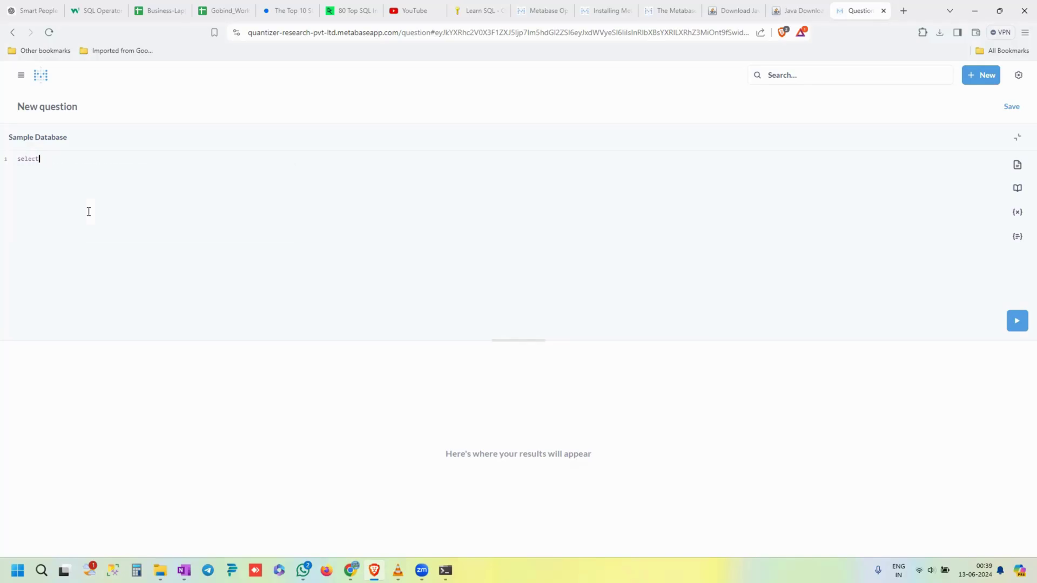
text(*)
key(BackSpace)
text(* fro)
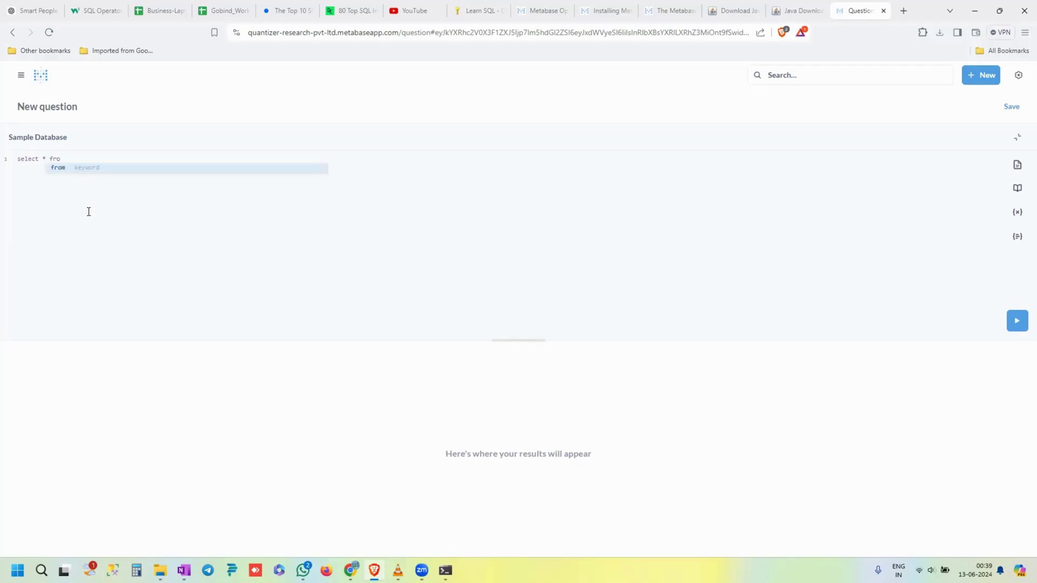
text(m or)
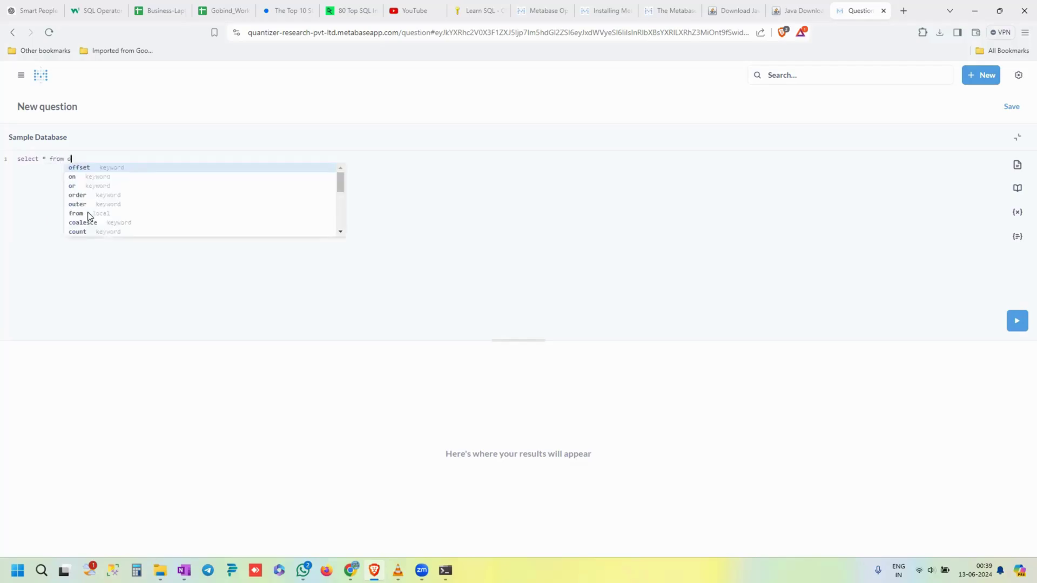
key(Down)
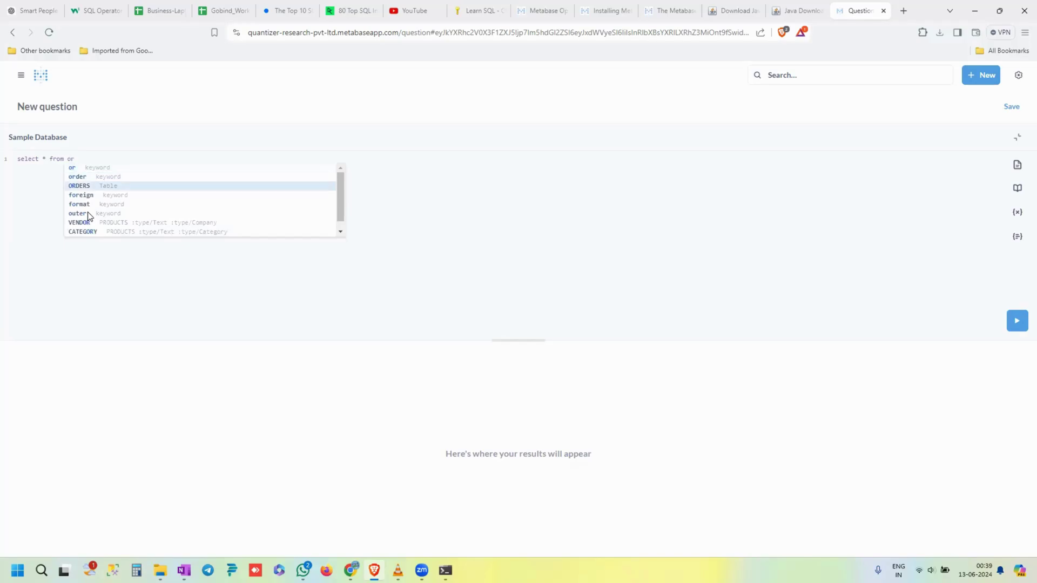
key(Return)
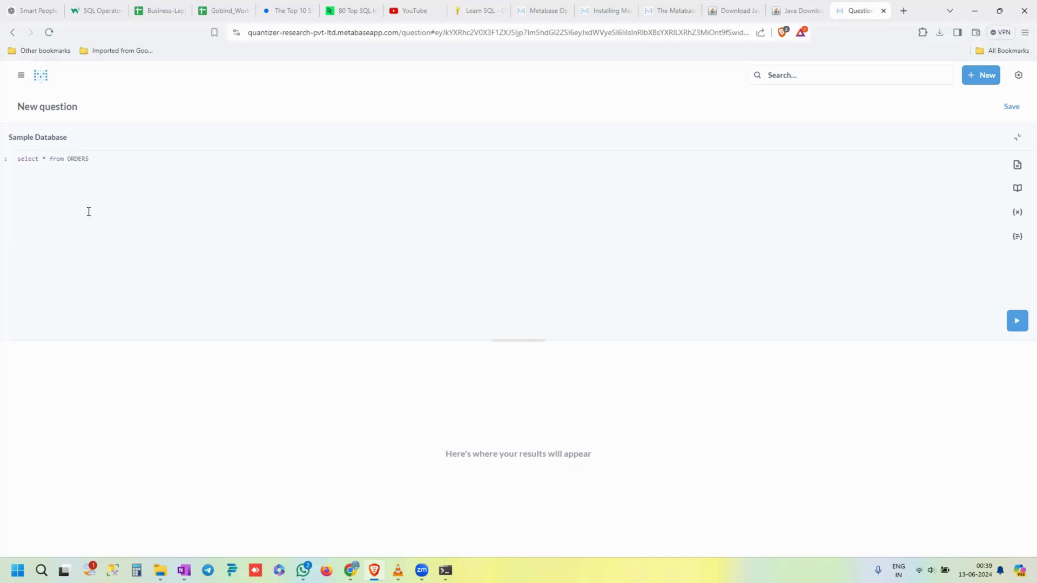
- Run the ORDERS query and switch its results from a table to a bar chart
click(1016, 323)
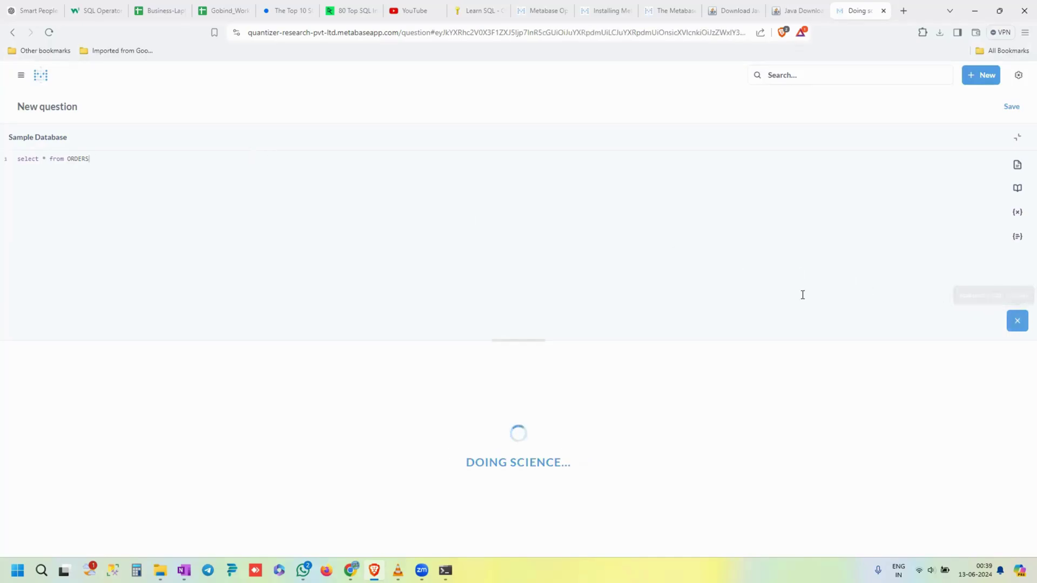
drag(525, 340, 528, 239)
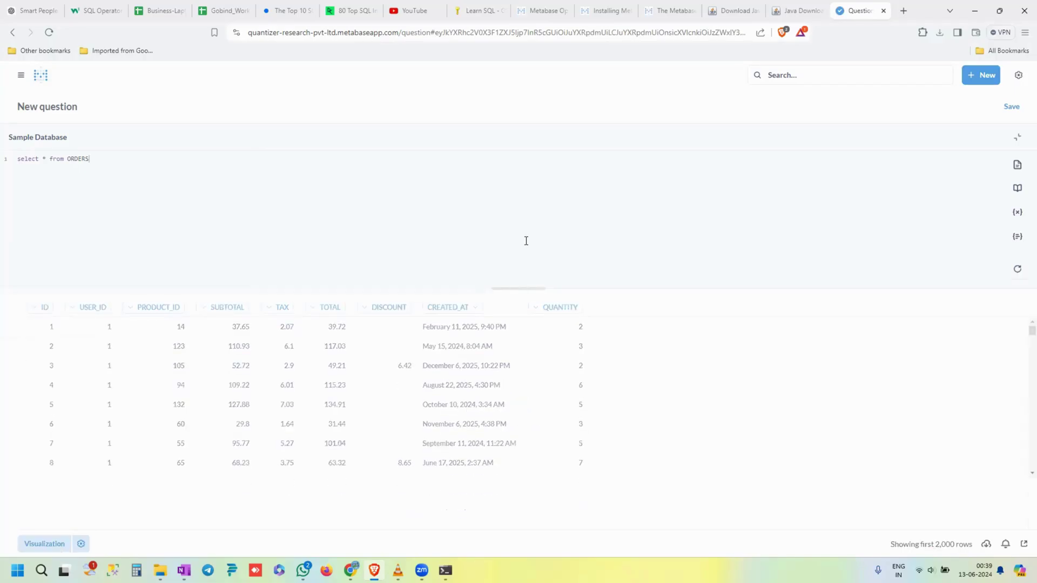
scroll(377, 392, down, 8)
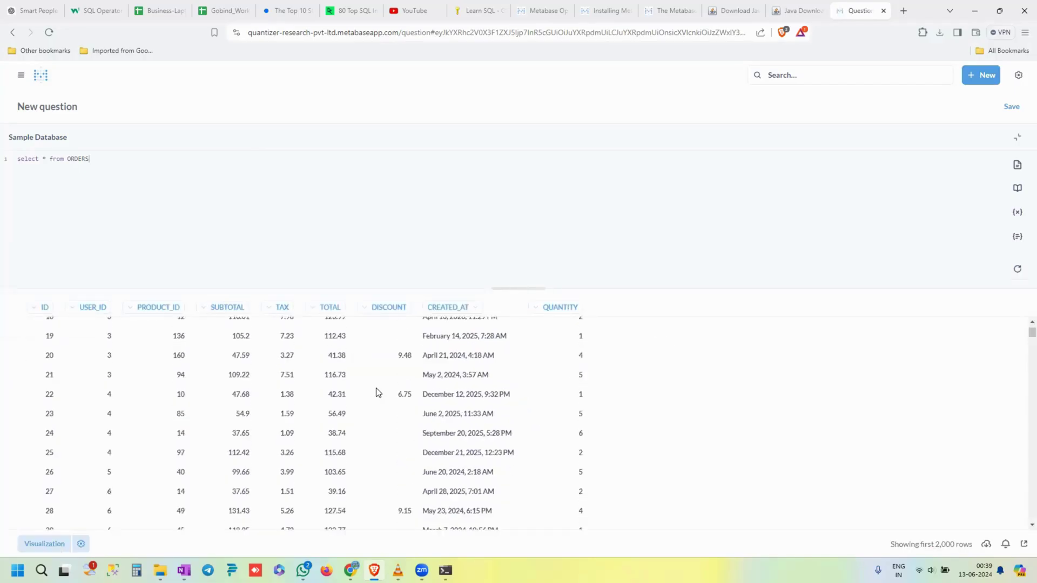
scroll(377, 393, down, 11)
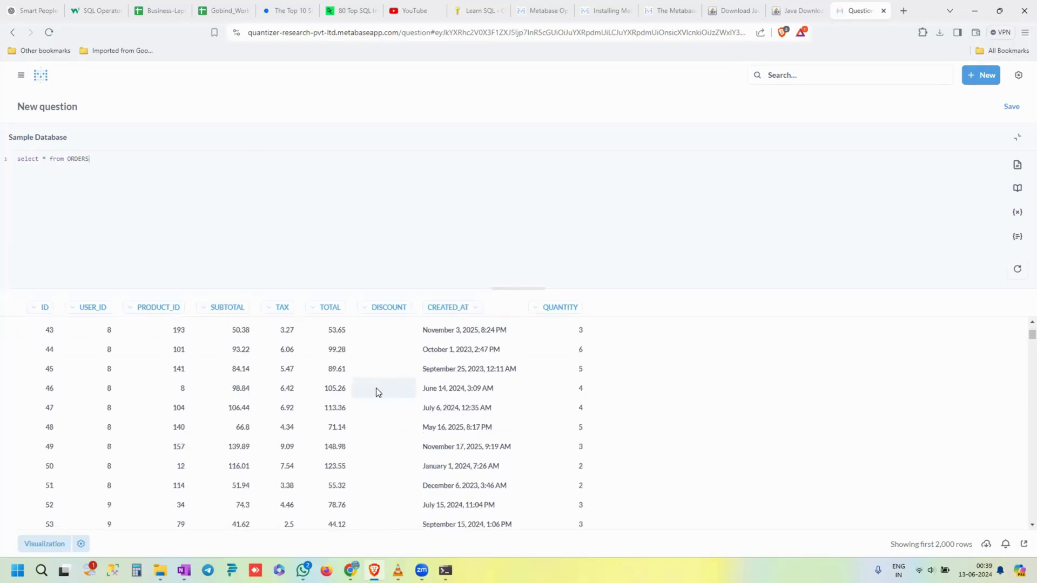
scroll(377, 392, down, 9)
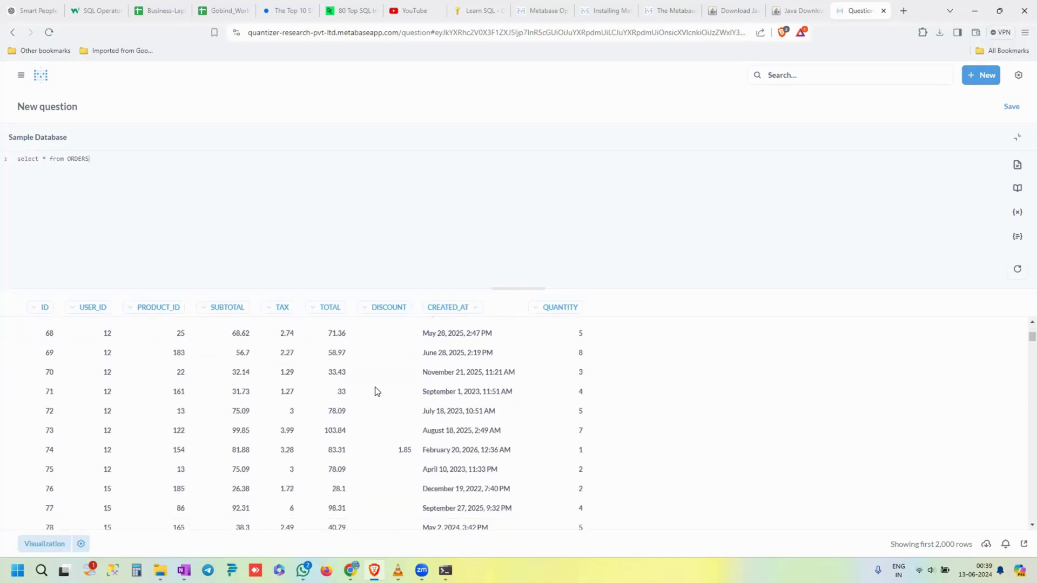
scroll(376, 393, up, 4)
scroll(377, 392, up, 4)
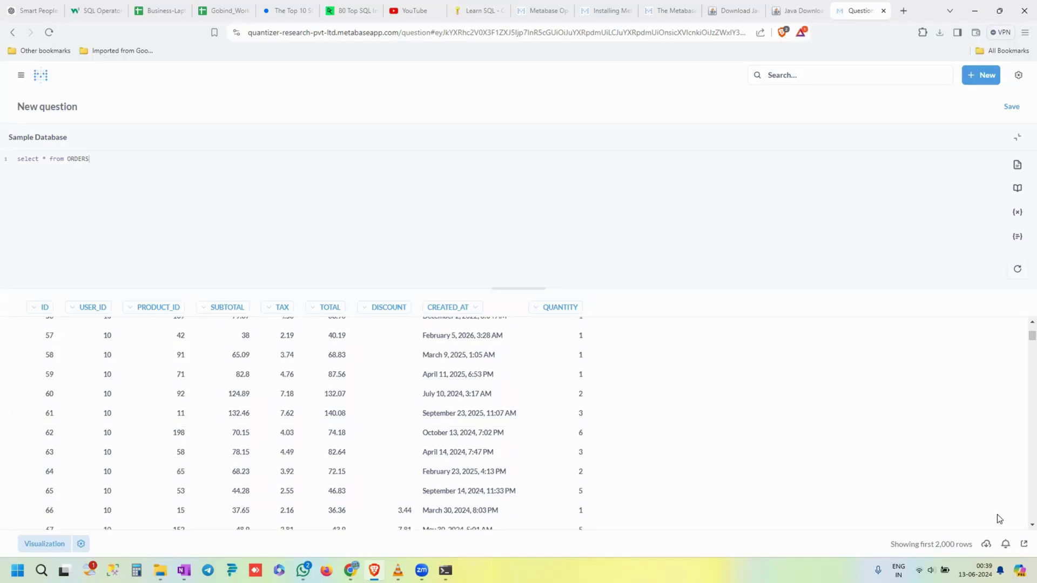
click(53, 545)
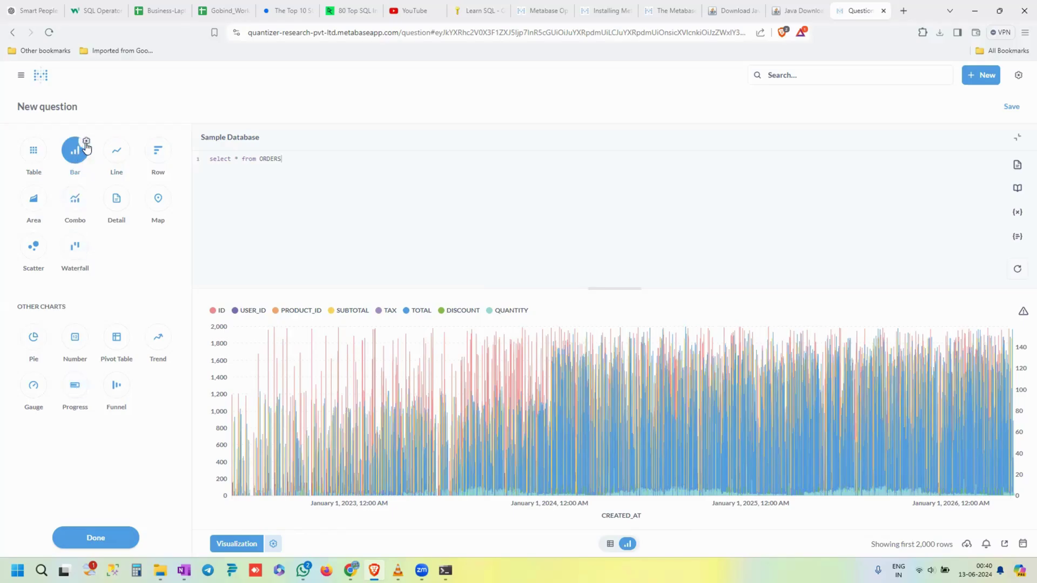
- In the bar chart settings, set the X-axis to ID and remove surplus Y-axis series
click(85, 142)
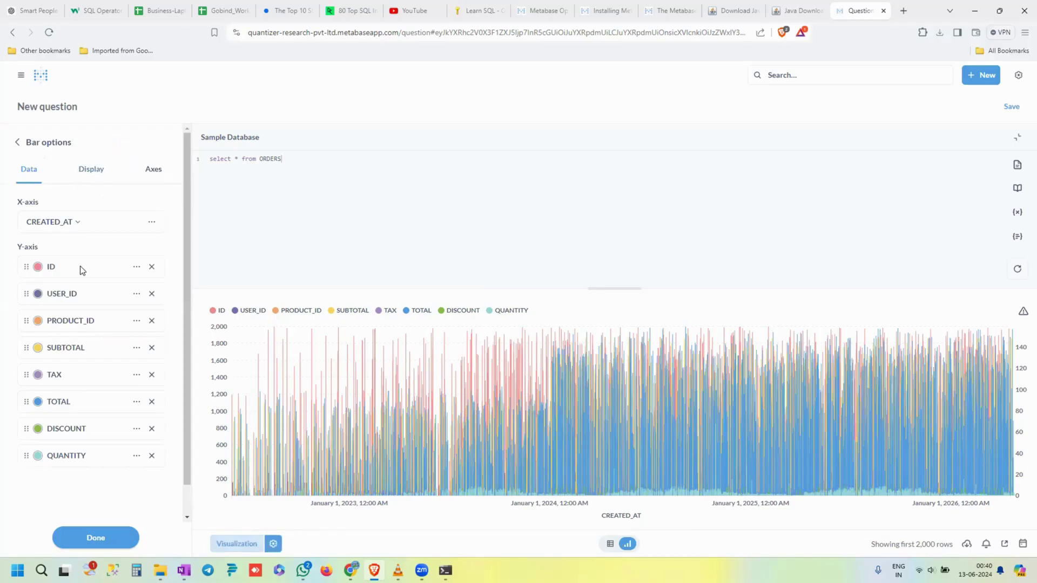
scroll(69, 337, down, 1)
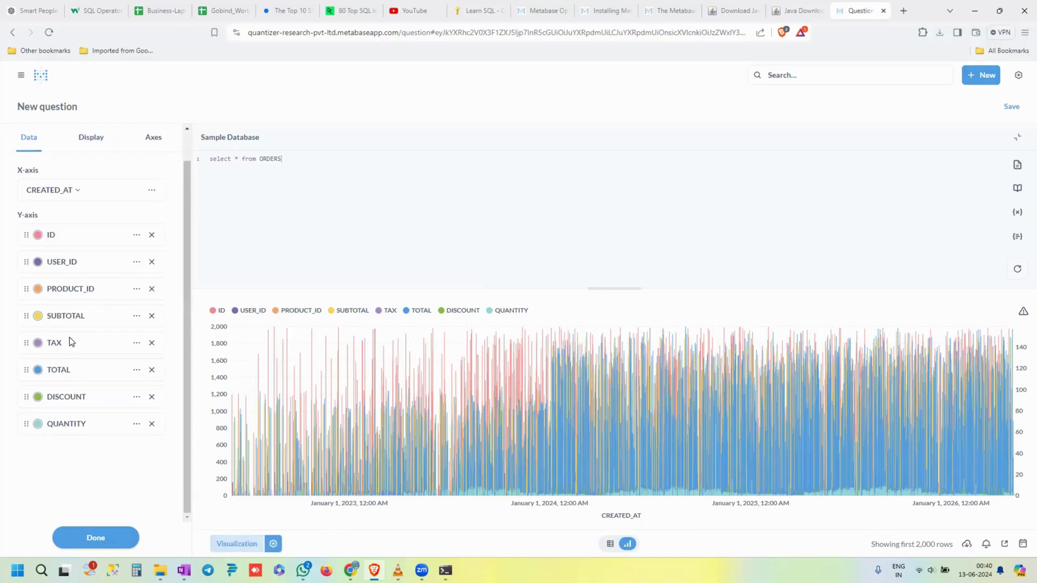
scroll(69, 341, up, 1)
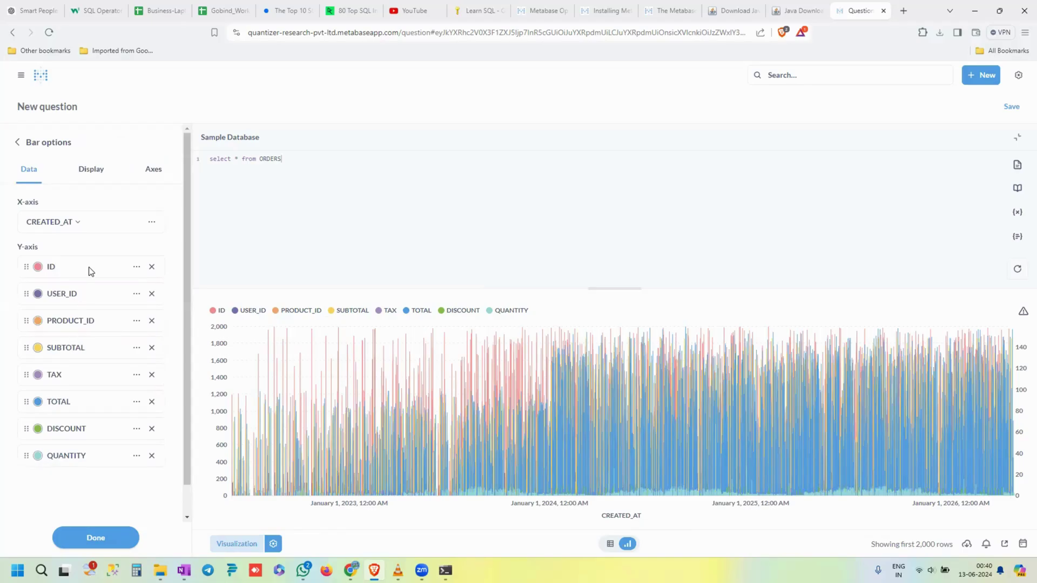
click(79, 224)
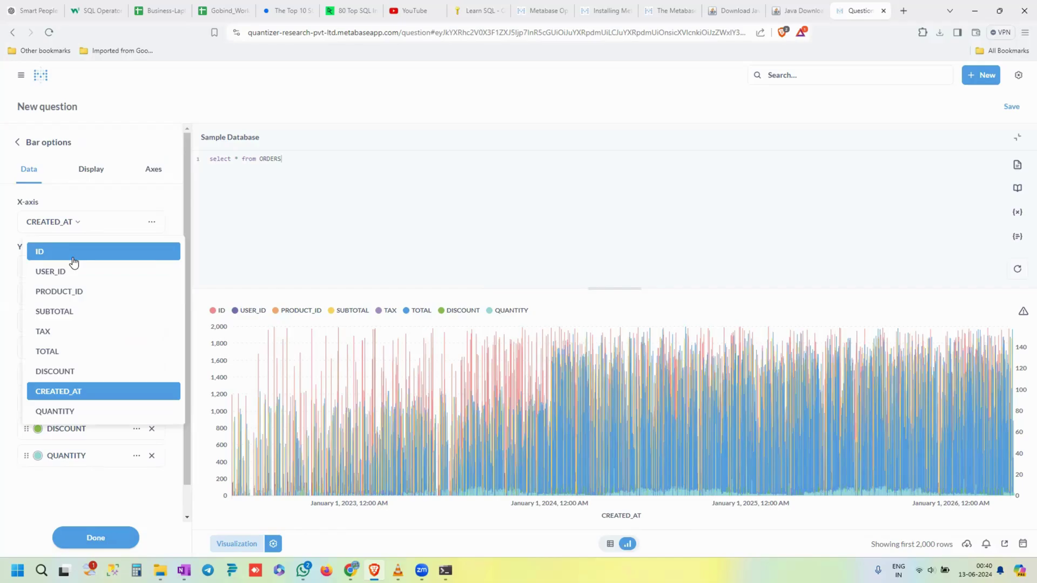
click(111, 251)
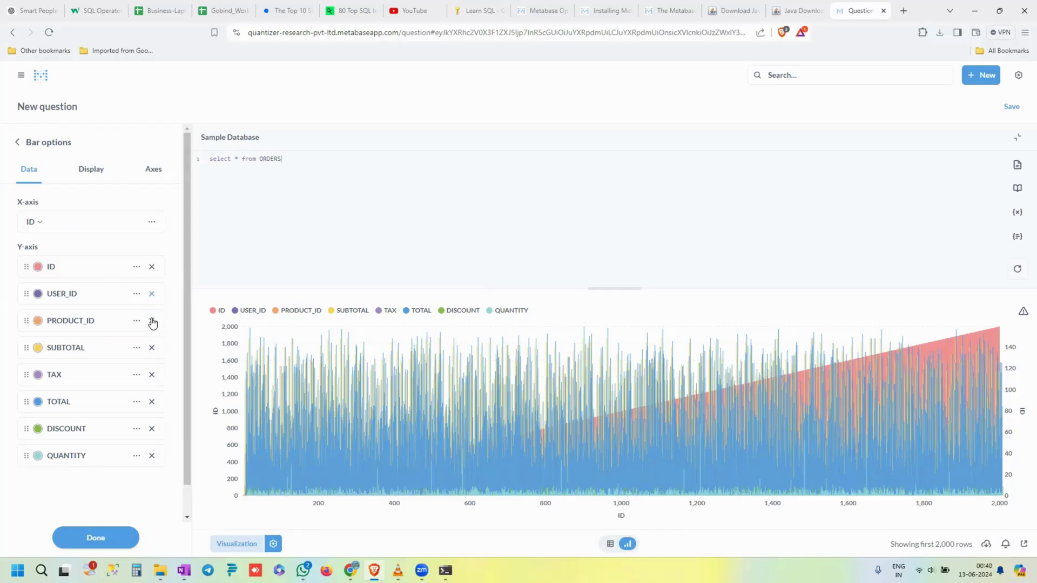
click(152, 349)
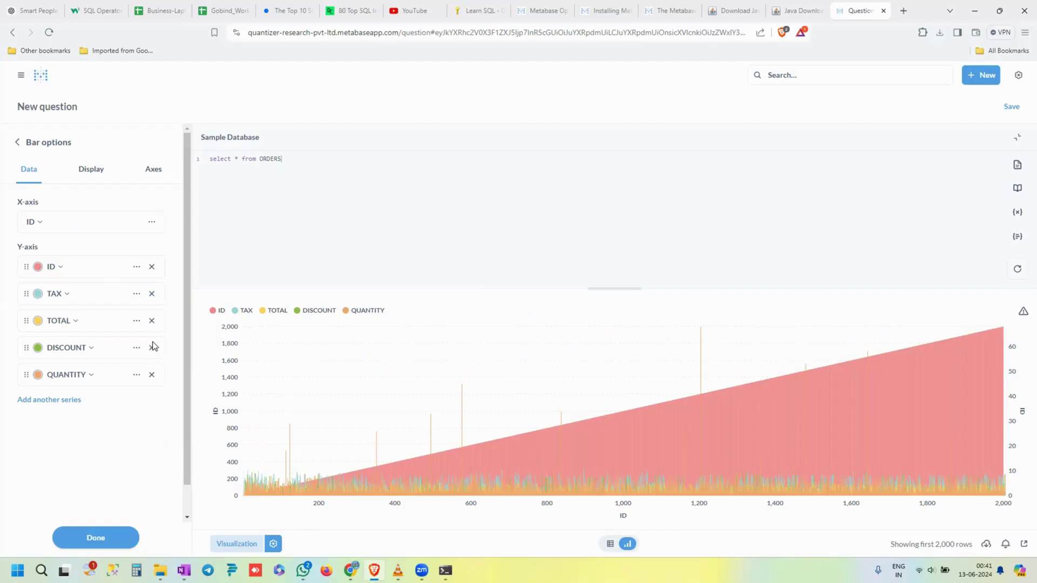
click(152, 349)
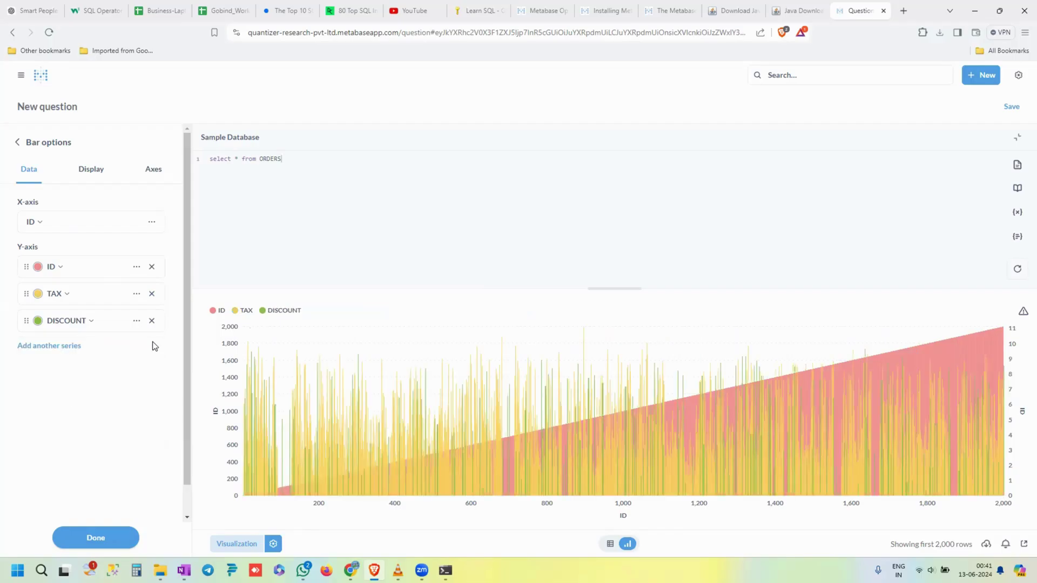
- Change the SQL to 'select * from ORDERS limit 10' and rerun it
key(BackSpace)
key(BackSpace)
key(BackSpace)
key(BackSpace)
key(BackSpace)
key(BackSpace)
text(or)
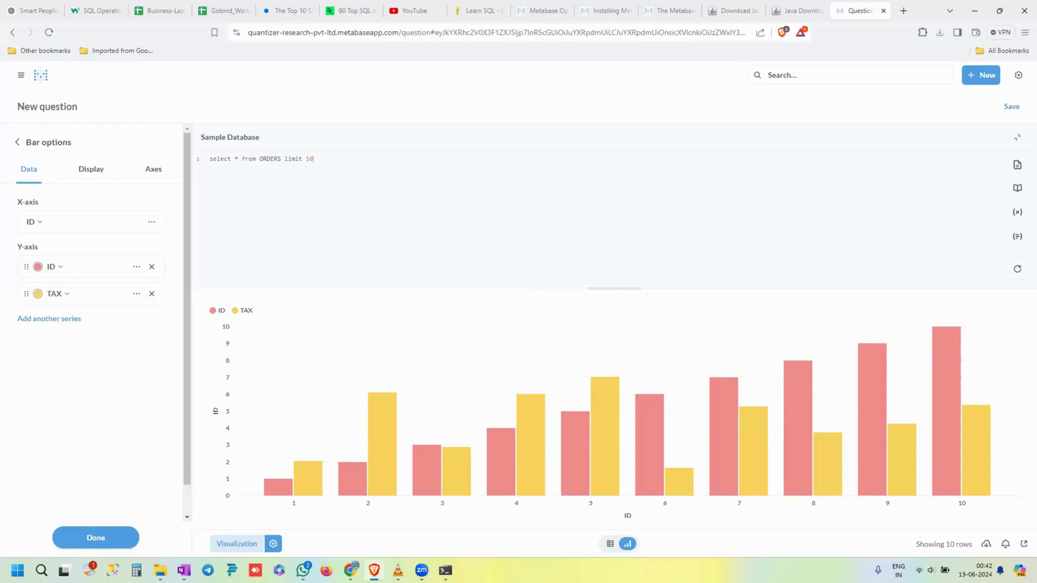
- Add QUANTITY as a bar series and remove the TAX and ID series
click(210, 158)
key(ctrl+a)
click(394, 194)
click(46, 319)
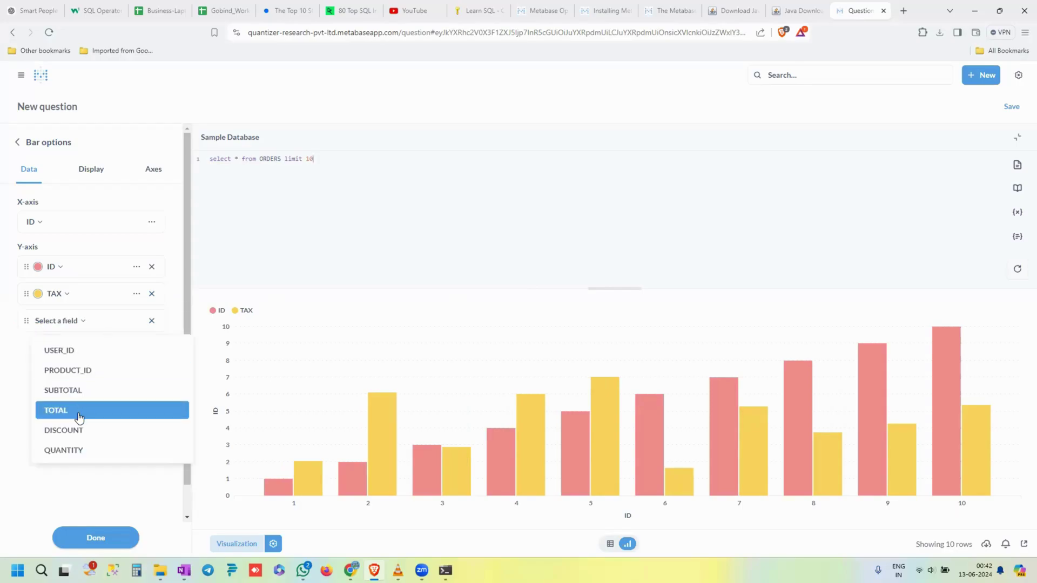
click(80, 455)
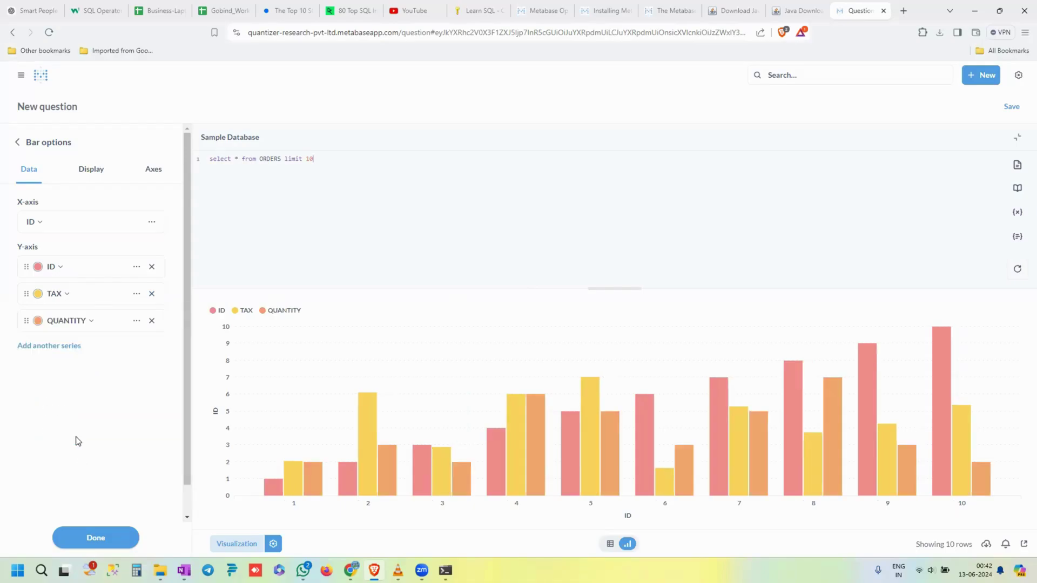
click(152, 294)
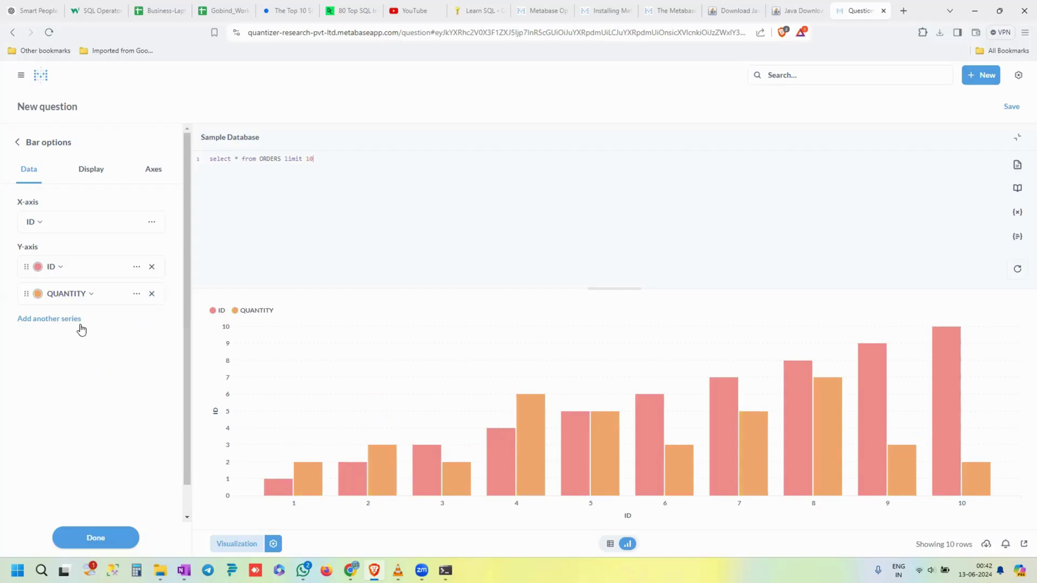
click(151, 267)
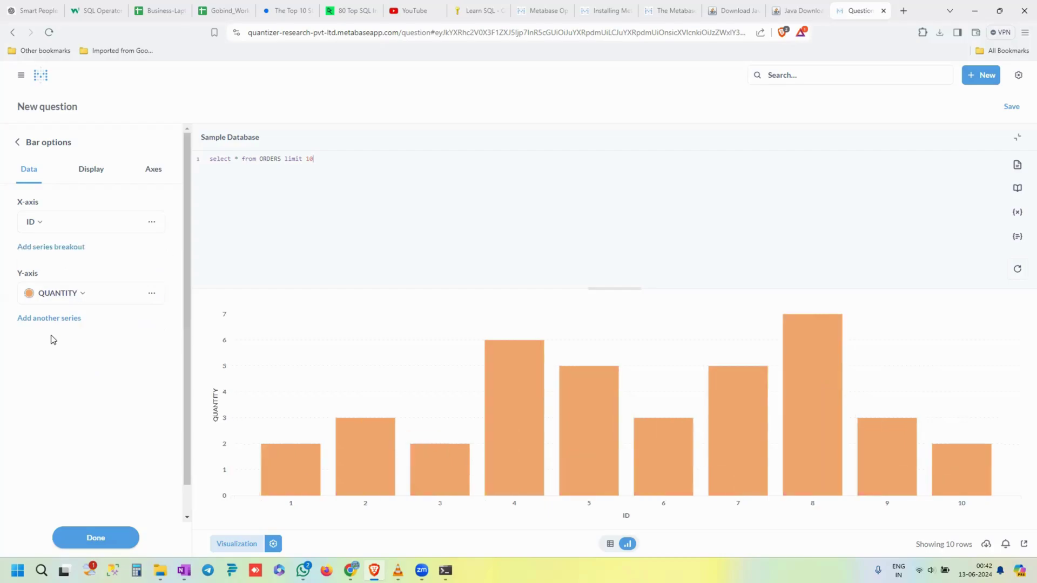
- Add TOTAL as a series and drop PRODUCT_ID, leaving QUANTITY and TOTAL
click(60, 320)
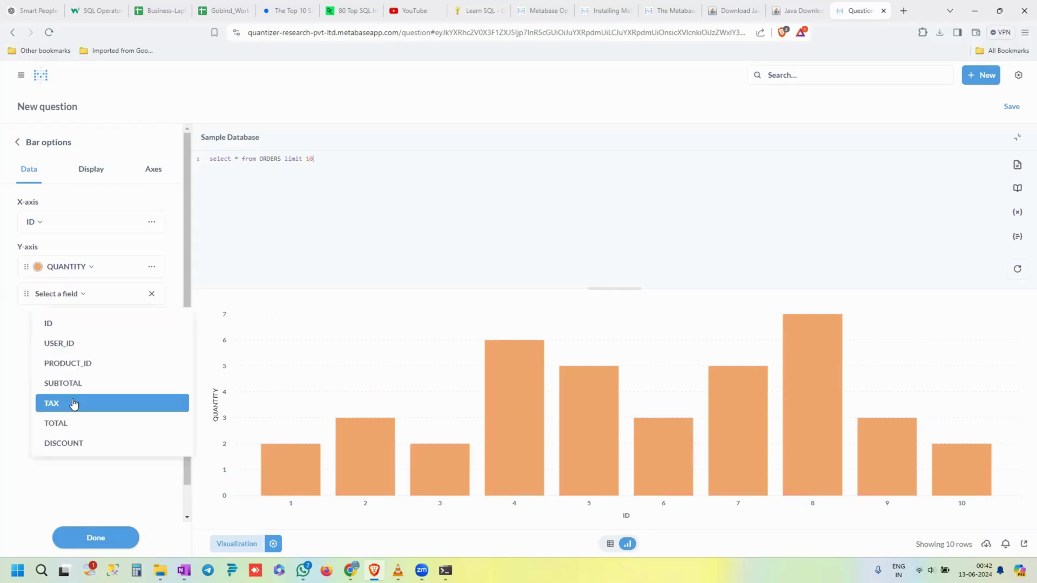
click(92, 363)
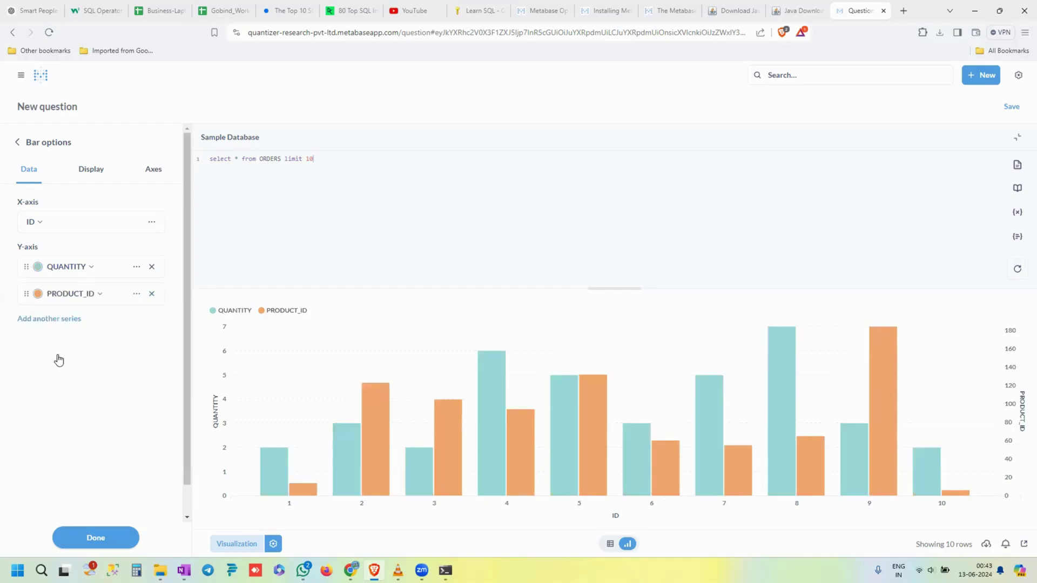
click(49, 319)
click(66, 430)
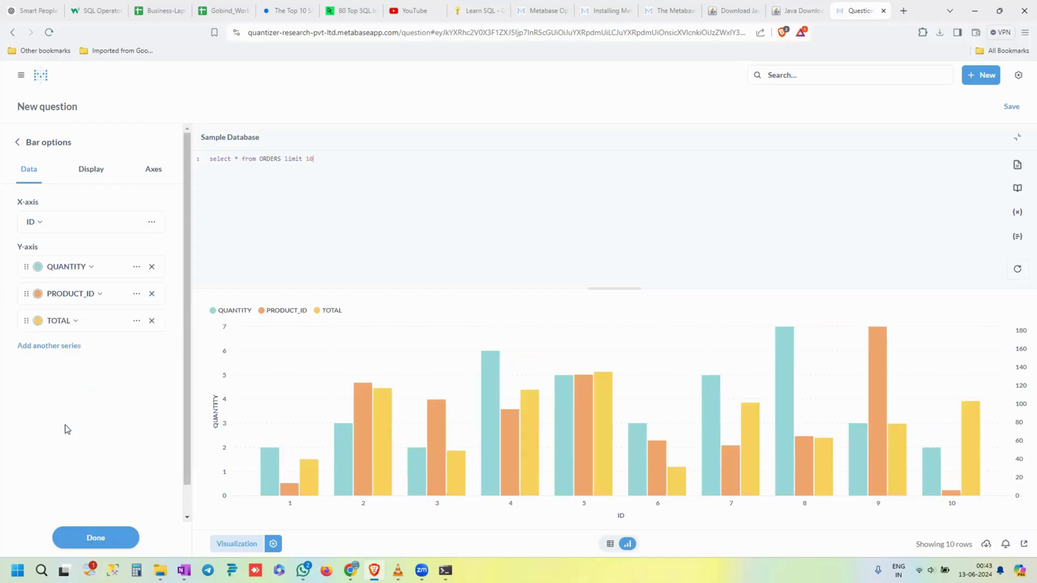
click(152, 295)
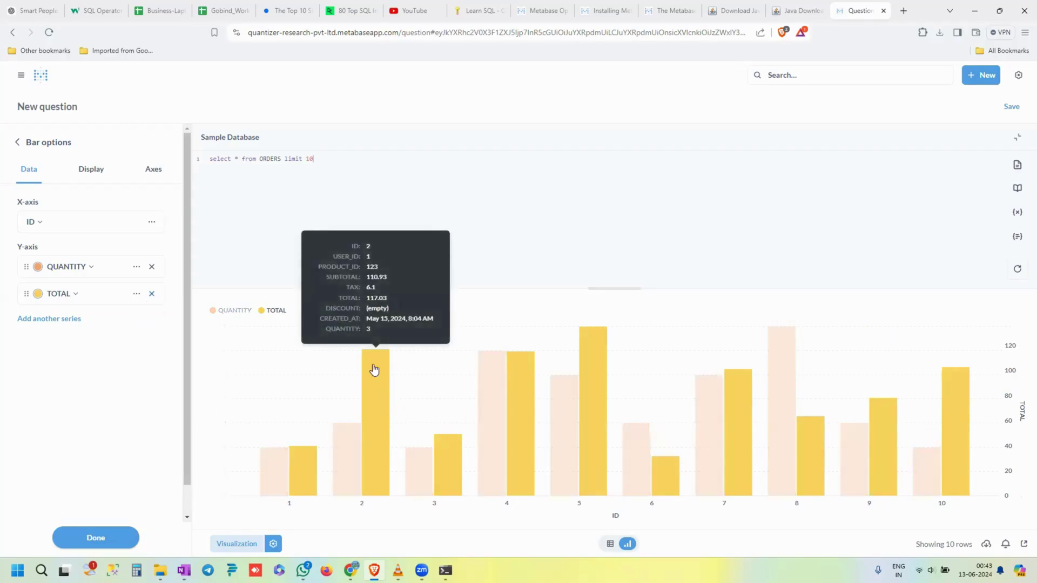
mouse_move(345, 449)
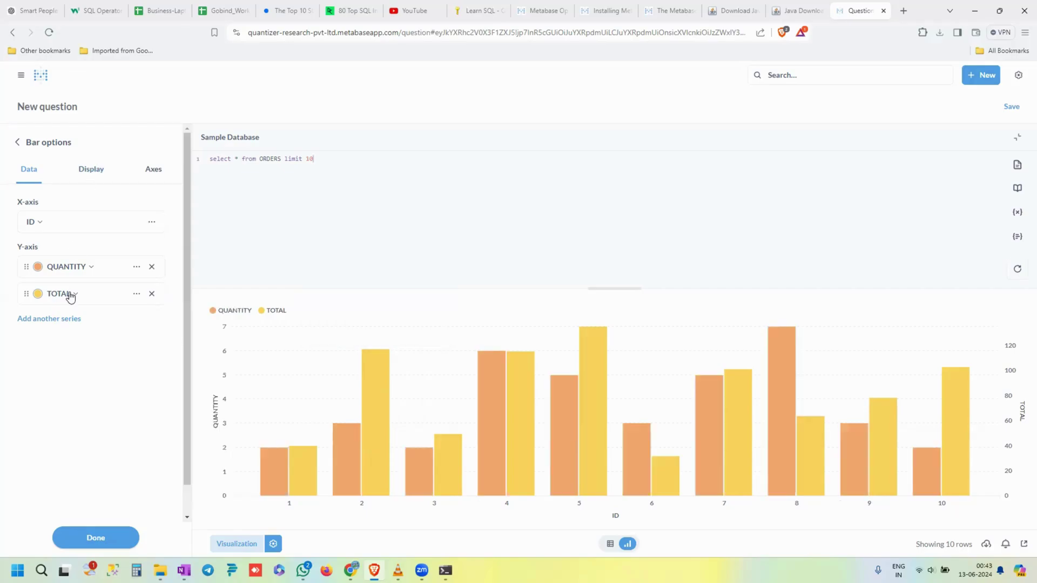
- Keep the QUANTITY and TOTAL bars unstacked and show value labels on each bar
click(89, 174)
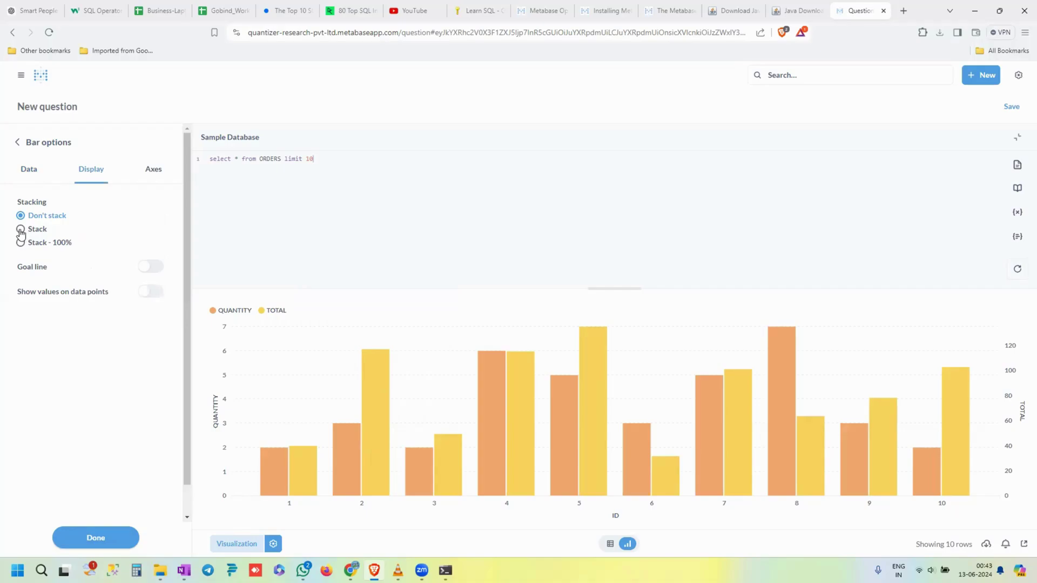
click(21, 230)
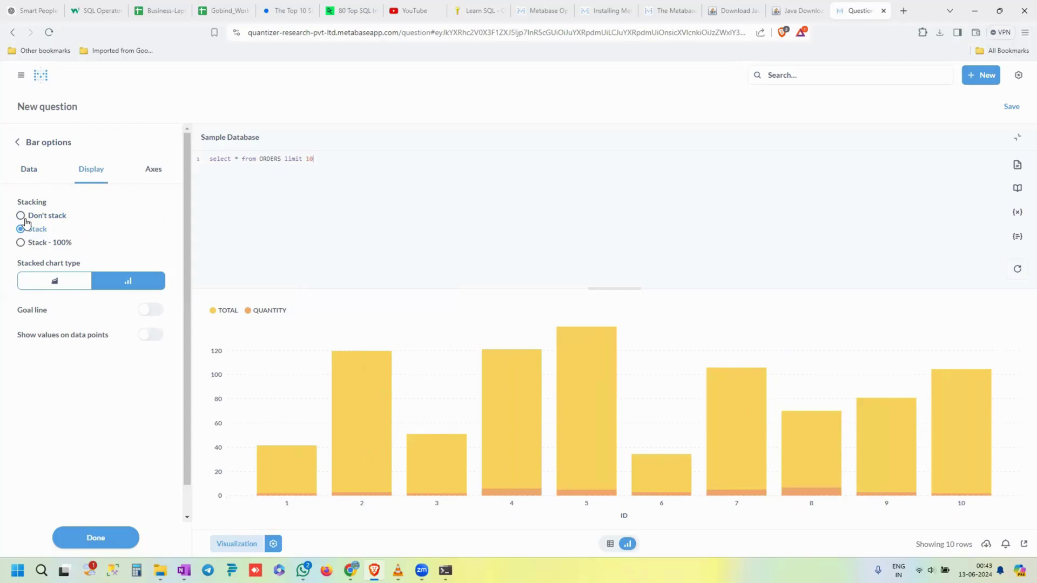
click(20, 216)
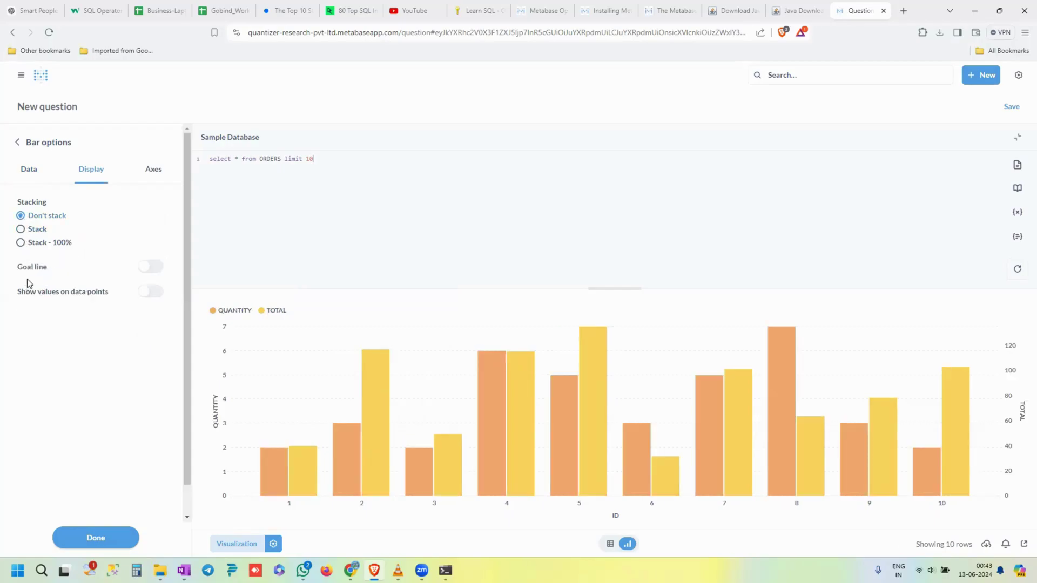
click(149, 292)
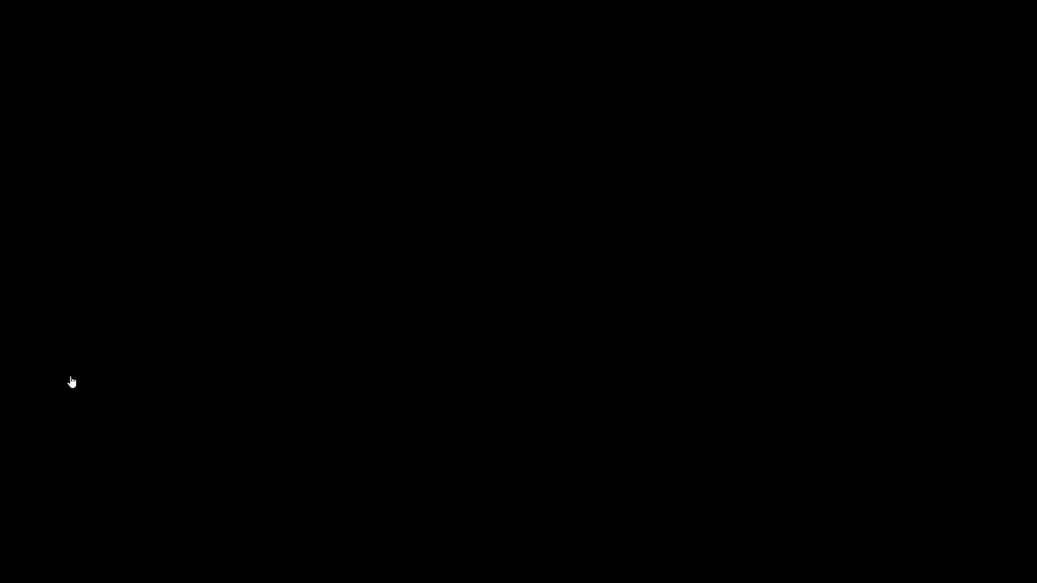
click(150, 172)
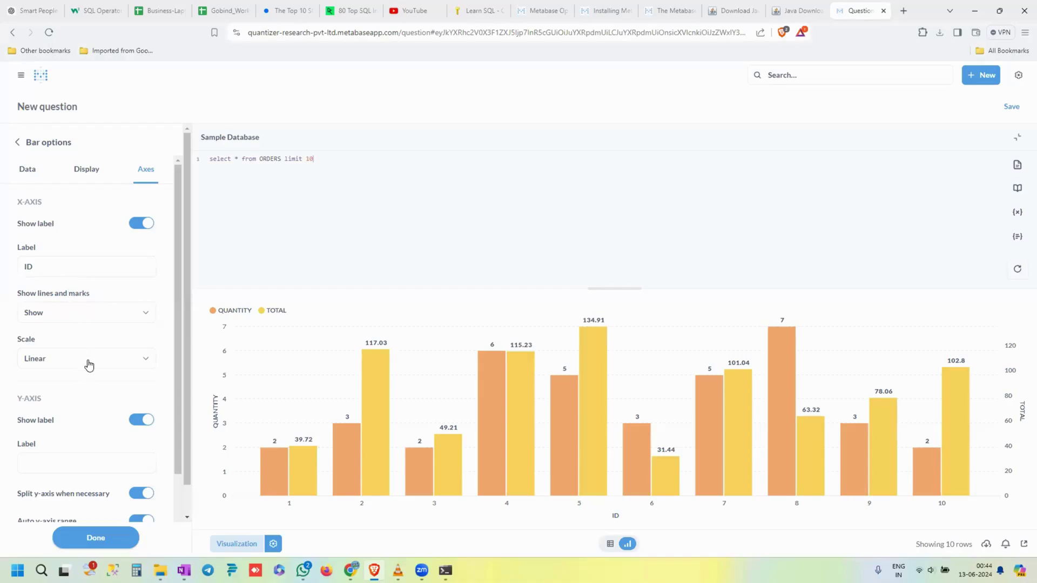
- Review the axis settings, then start saving the bar-chart question
scroll(89, 365, down, 1)
scroll(91, 366, down, 1)
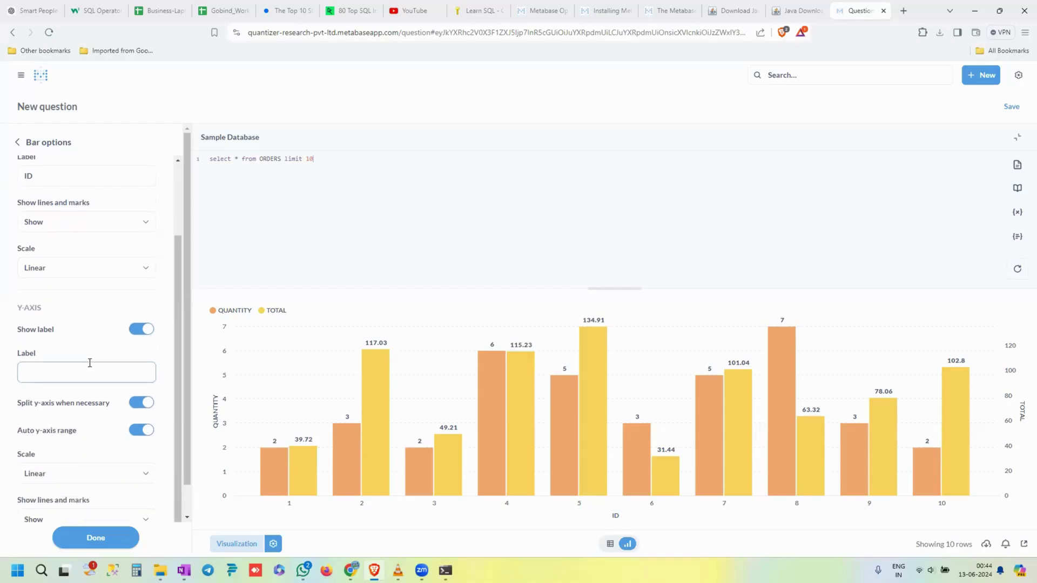
scroll(90, 366, up, 1)
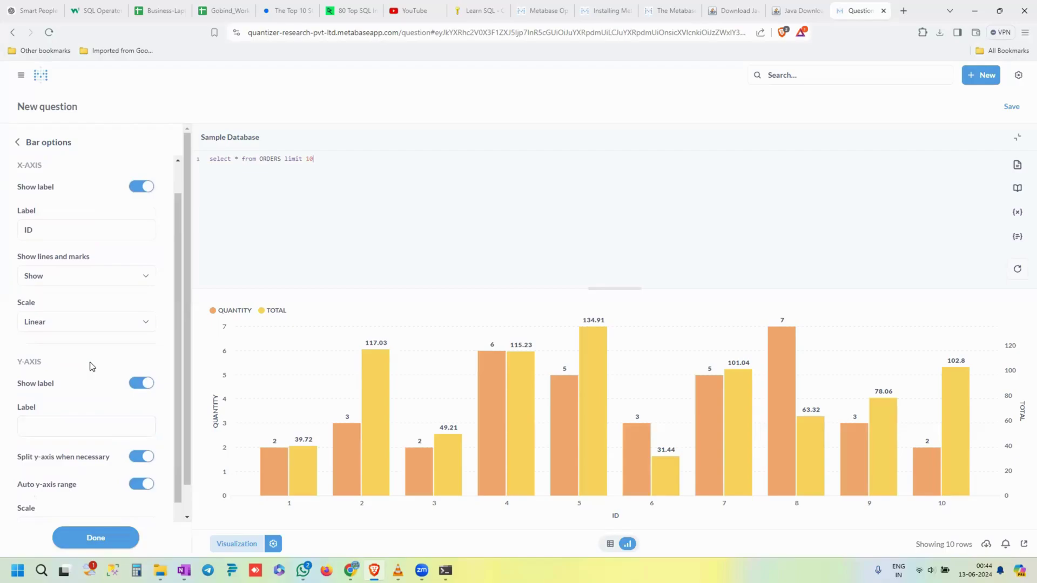
scroll(92, 366, down, 2)
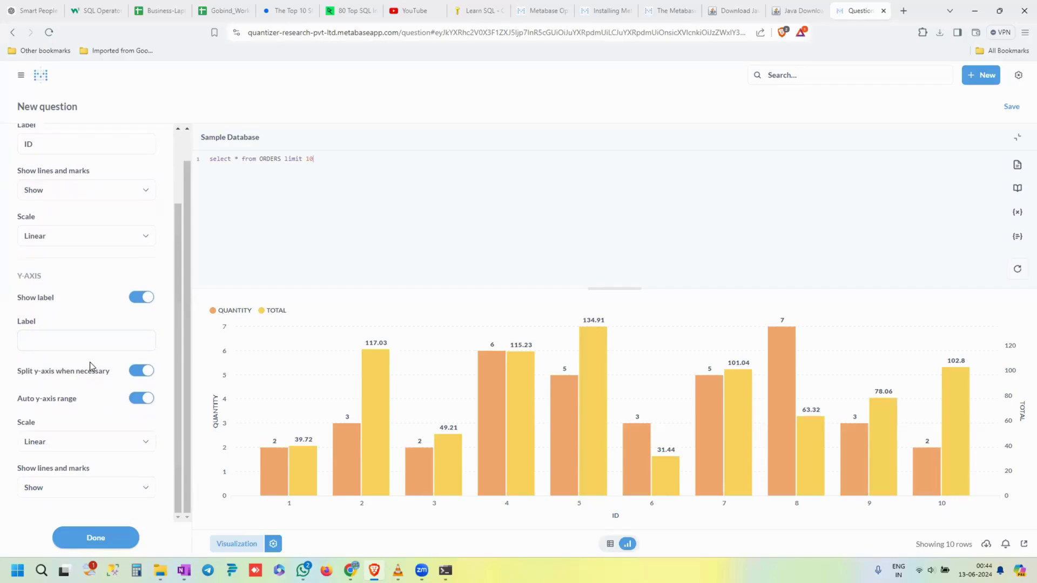
scroll(90, 362, up, 2)
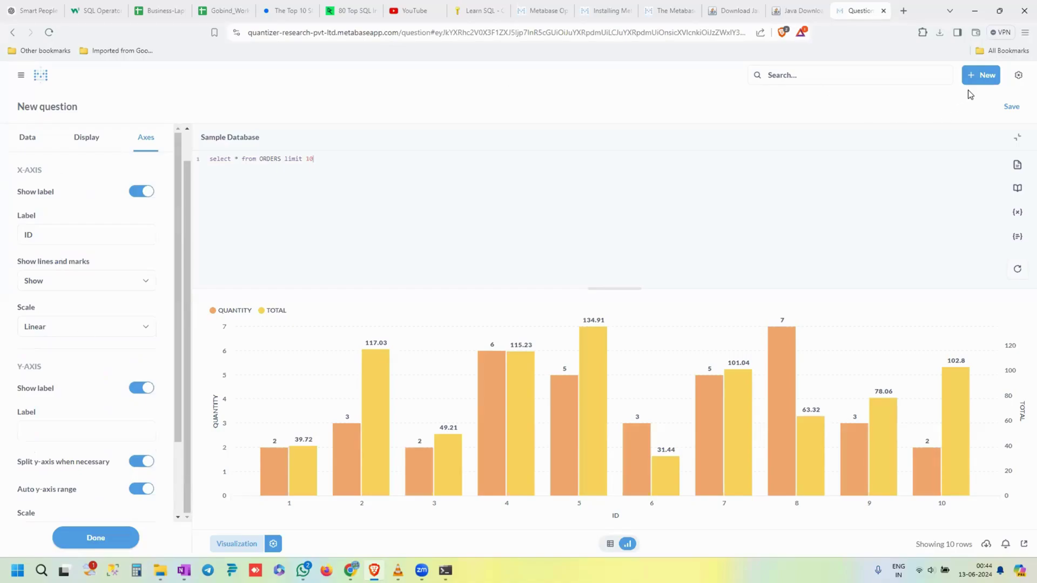
click(1010, 106)
- Name the question 'Sample Query-130624' and save it in Our analytics
click(436, 255)
click(464, 227)
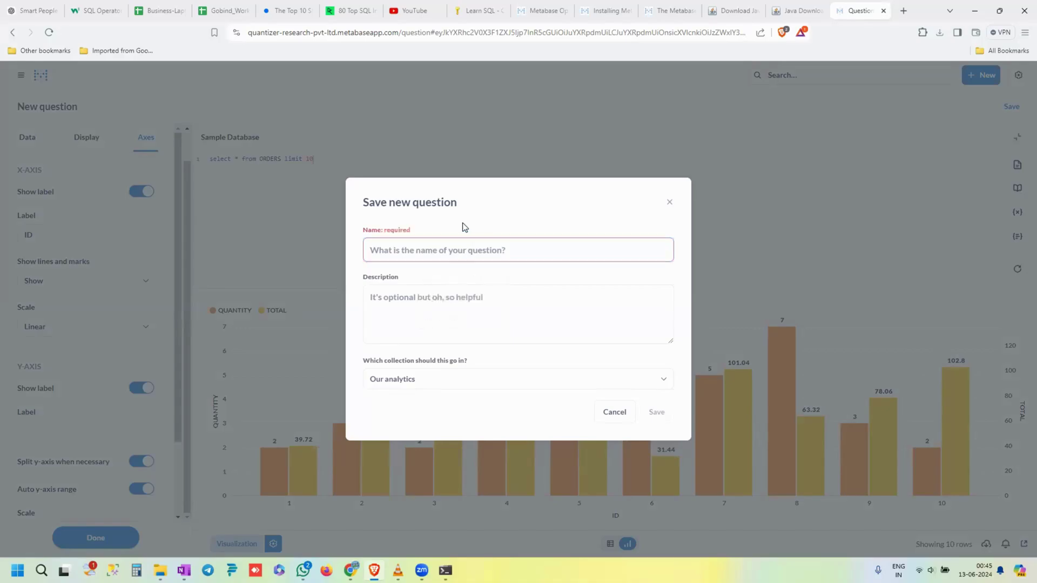
click(432, 252)
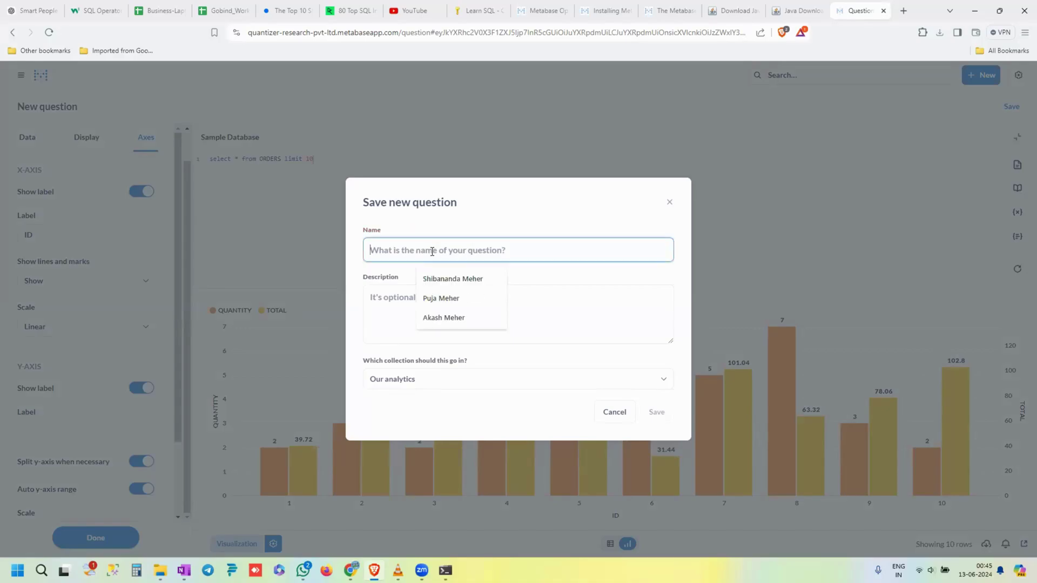
text(Sam)
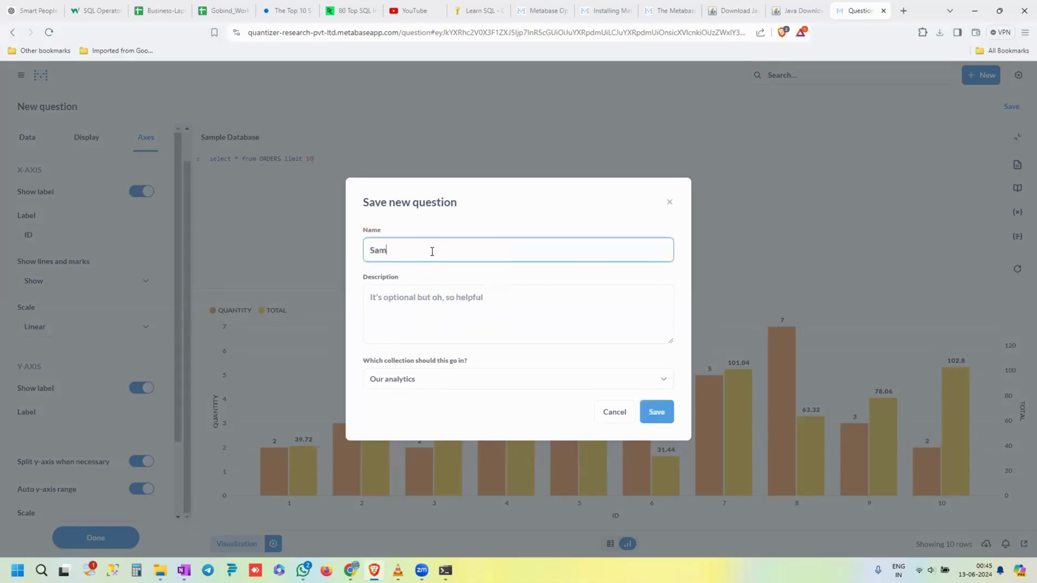
text(ple Query-130624)
click(461, 325)
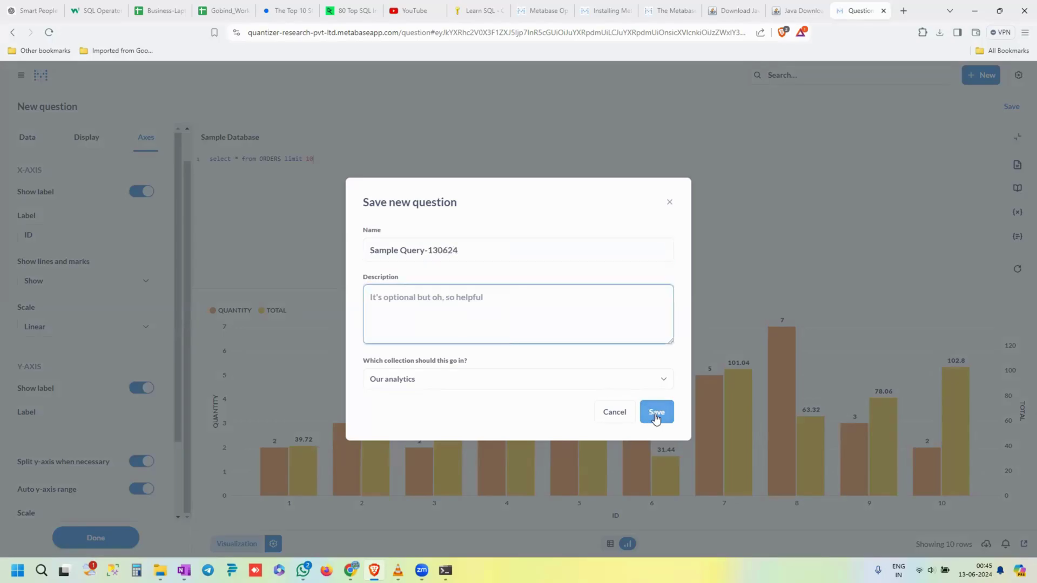
click(655, 413)
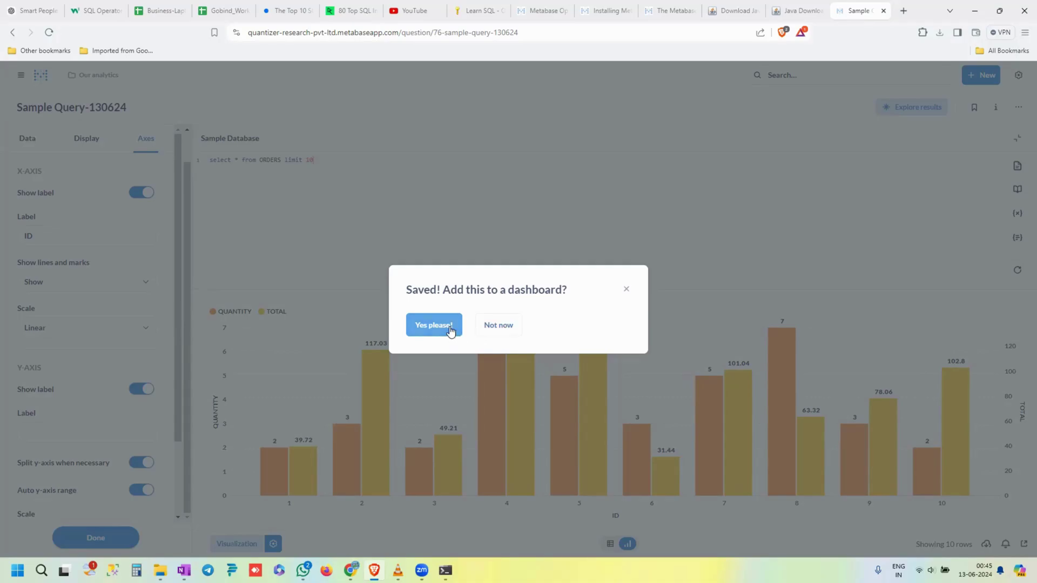
- Add the question to a new dashboard 'Sample Dashbord 1' in the Our analytics collection
click(452, 332)
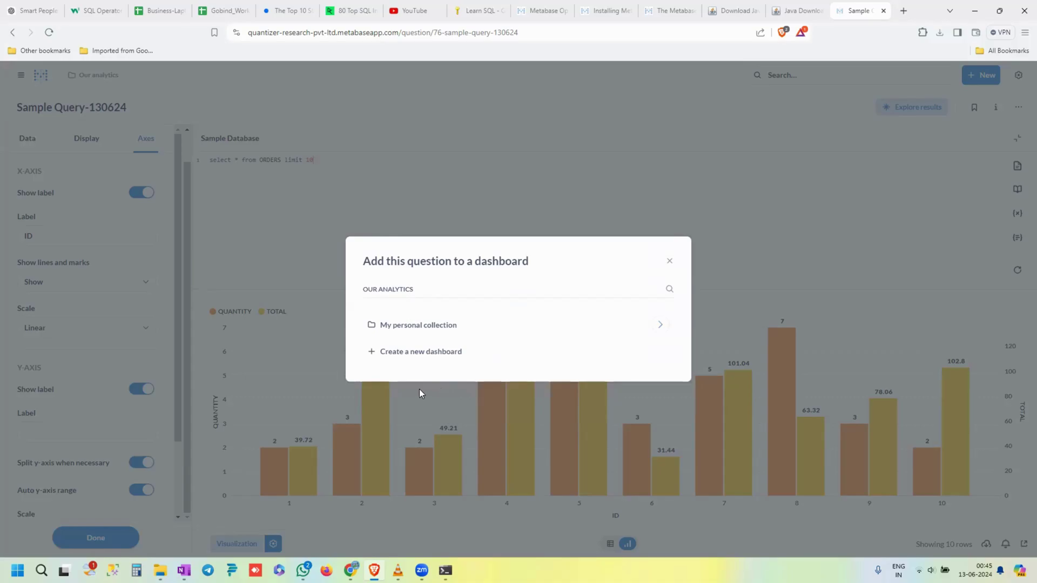
click(433, 352)
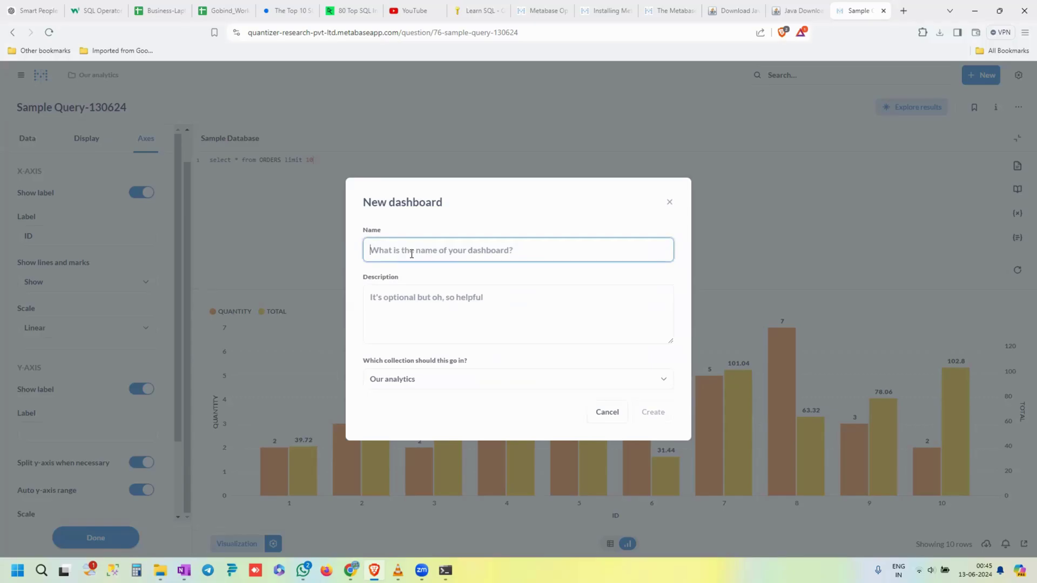
text(Sample)
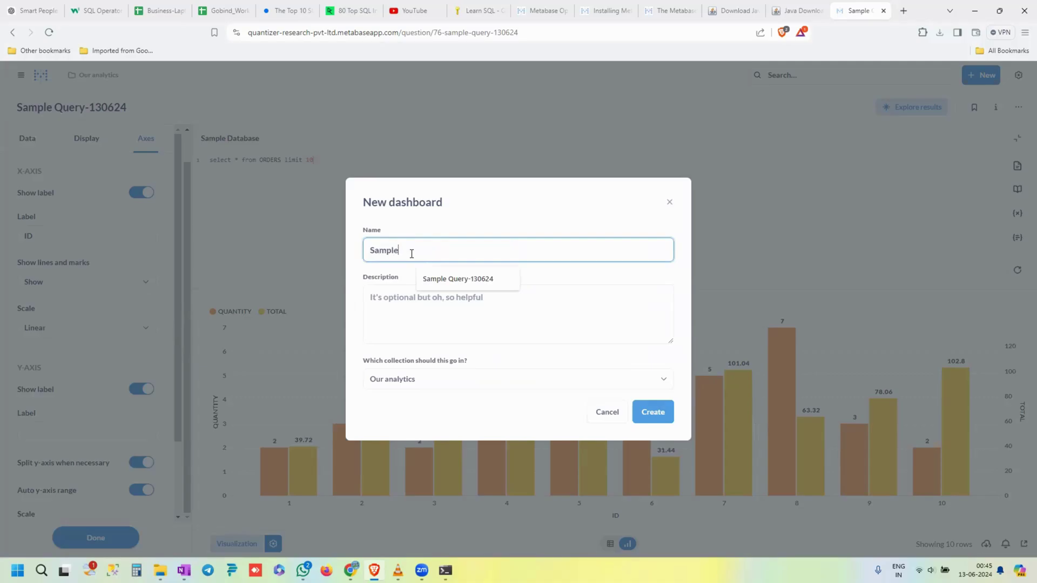
text( Ds)
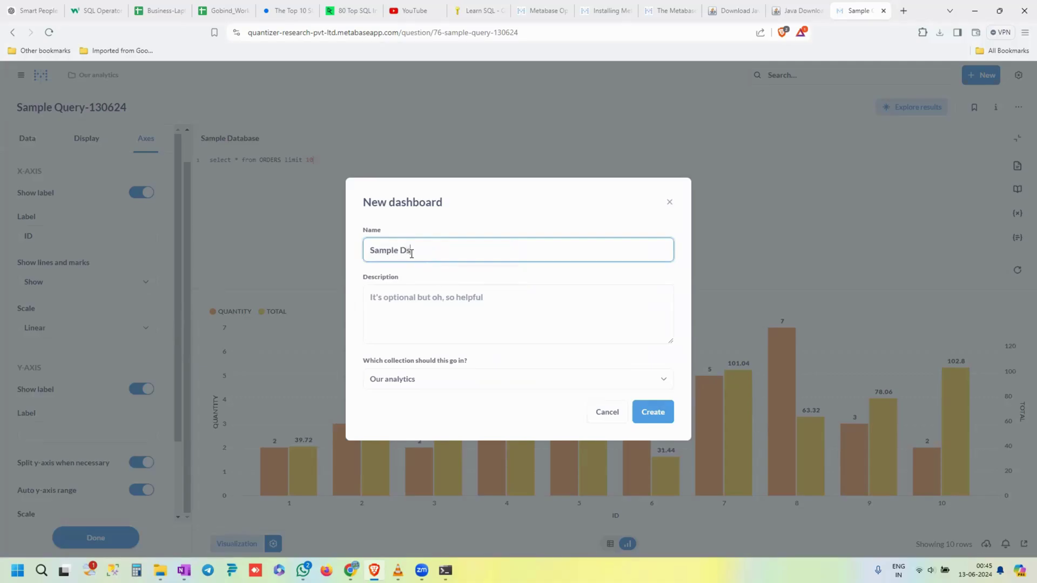
key(BackSpace)
text(ashbord 1)
click(518, 297)
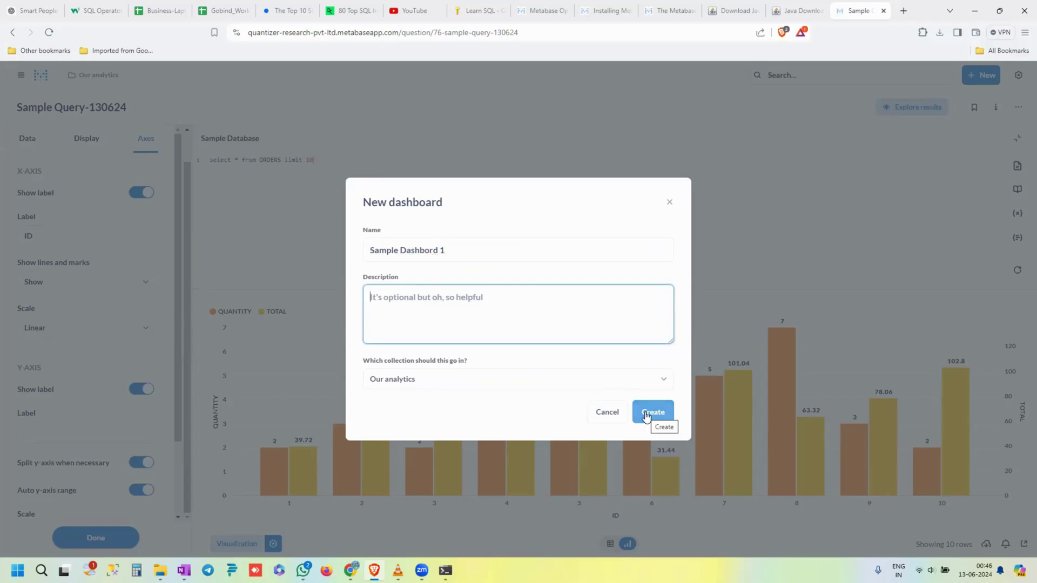
click(663, 380)
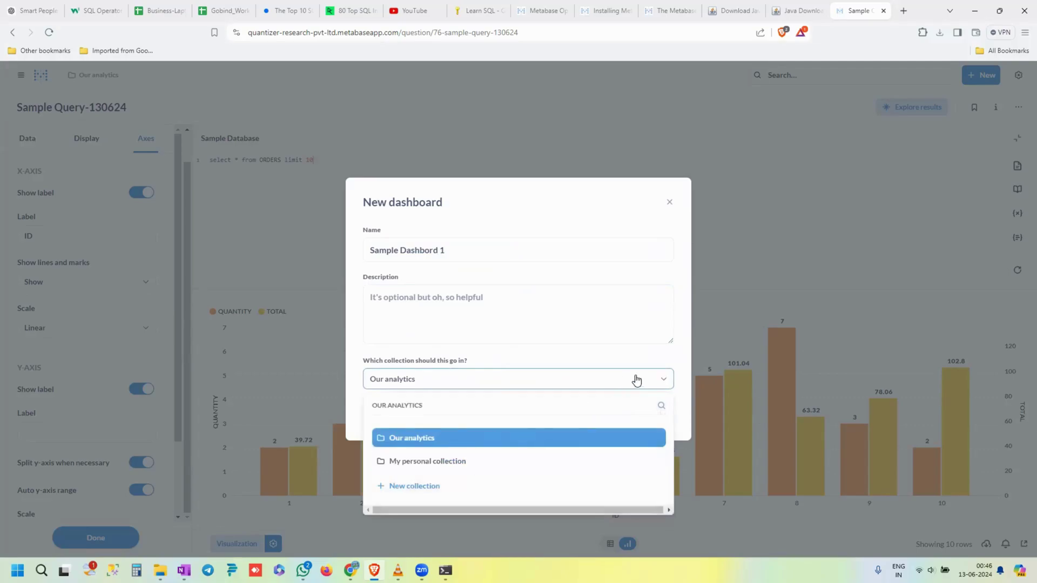
click(670, 382)
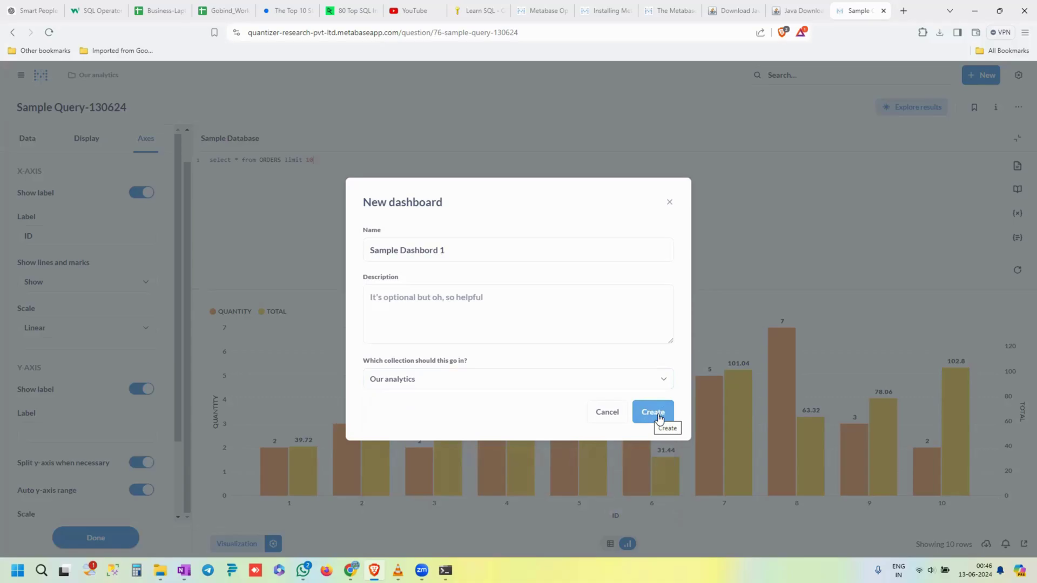
click(659, 414)
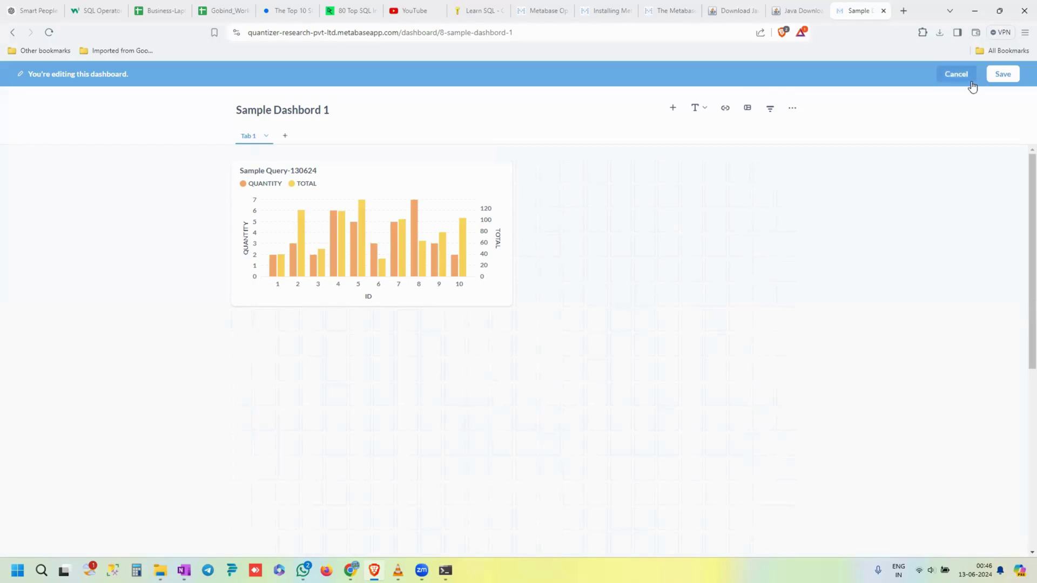
- Save Sample Dashbord 1 with its chart card and return to editing it
click(1000, 75)
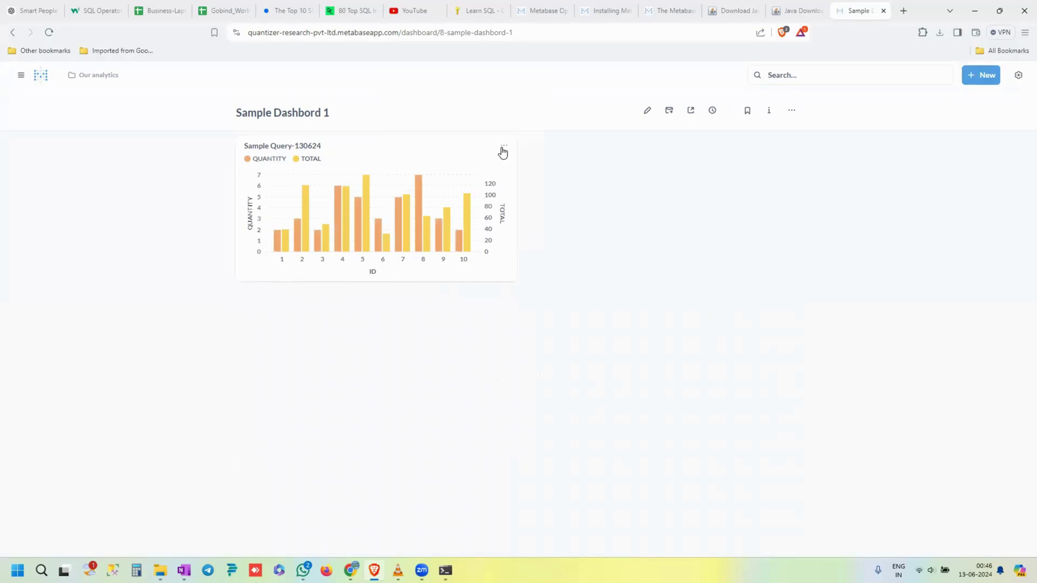
click(503, 150)
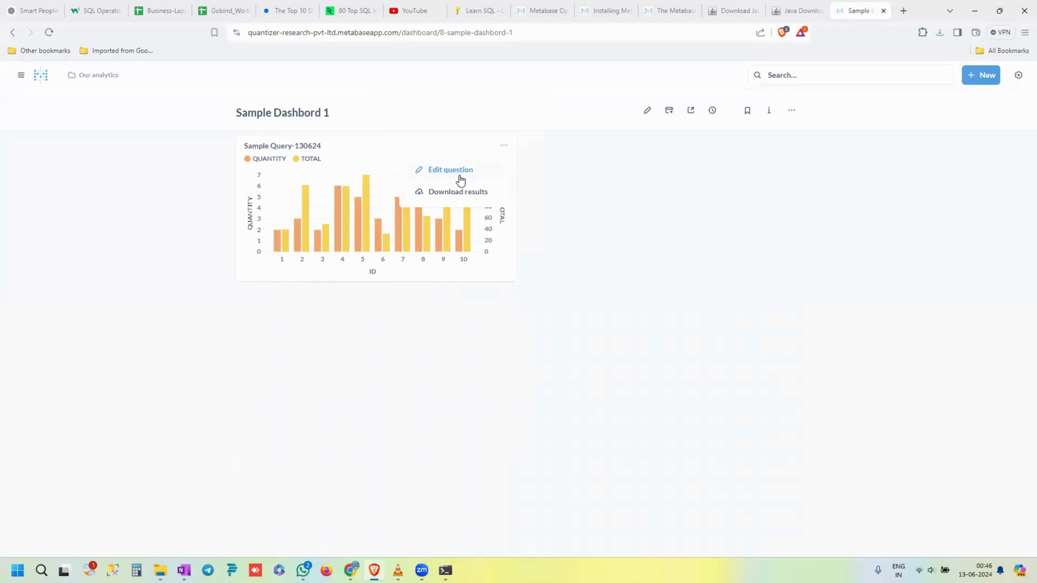
click(647, 110)
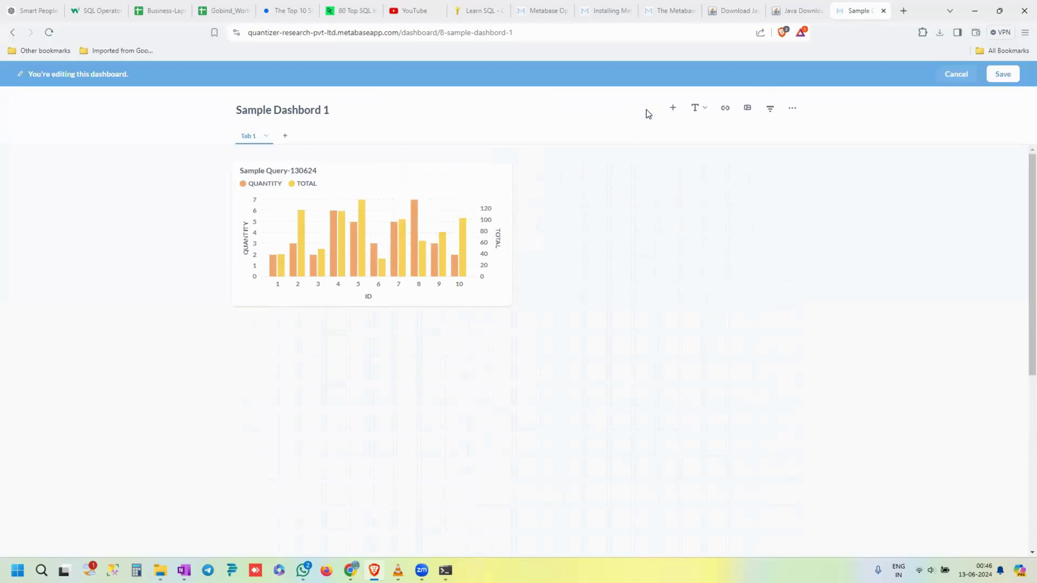
mouse_move(510, 188)
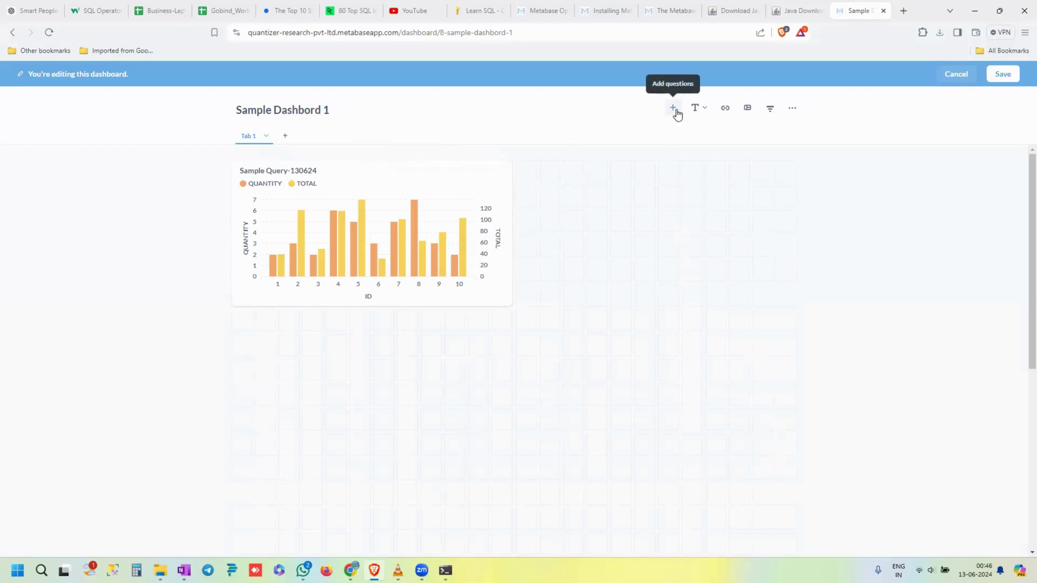
- Add a second dashboard tab named 'sample1' and save the dashboard
click(286, 136)
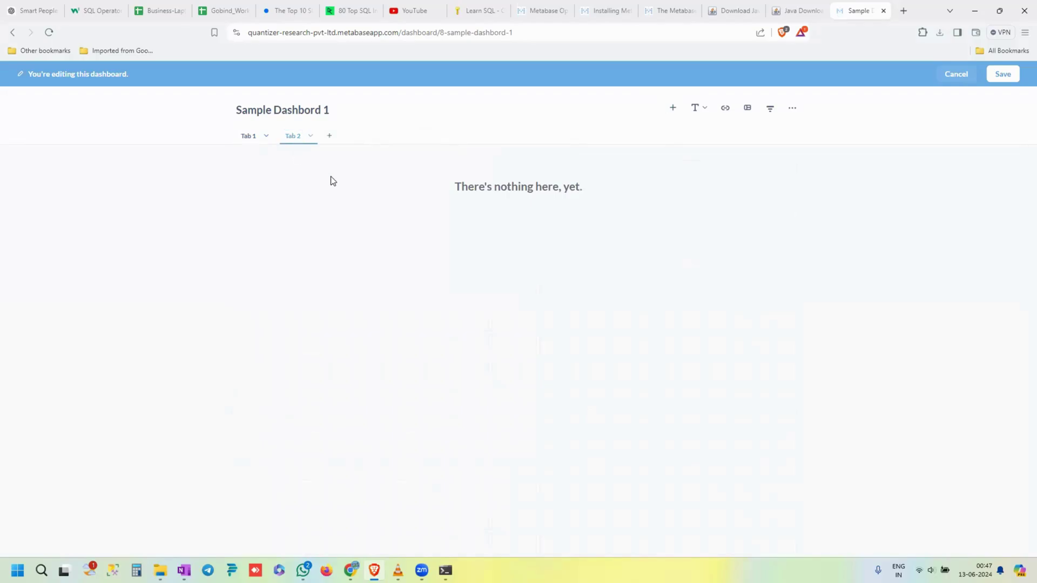
double_click(292, 135)
key(BackSpace)
text(sample1)
click(327, 187)
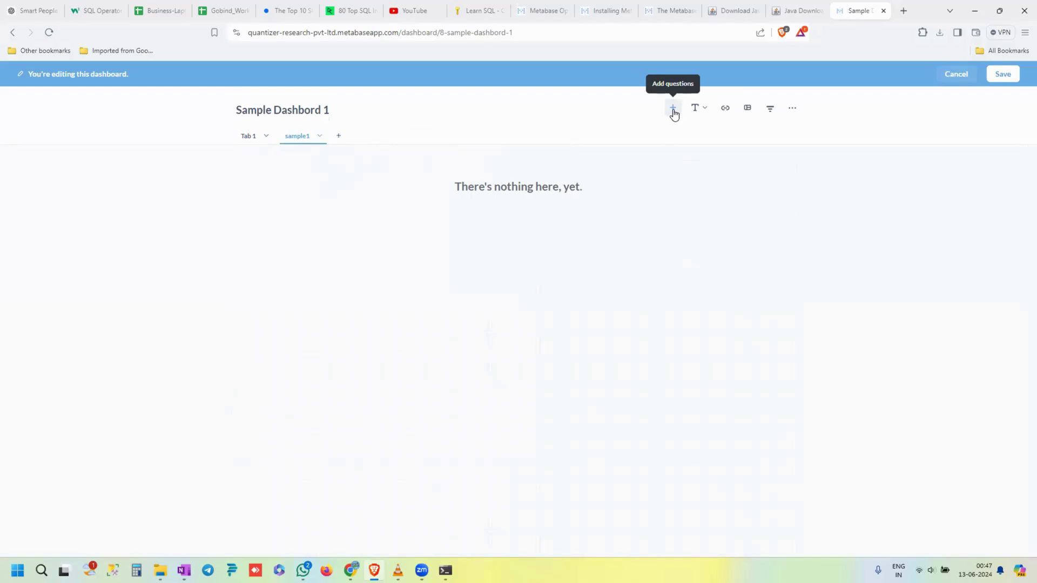
click(674, 112)
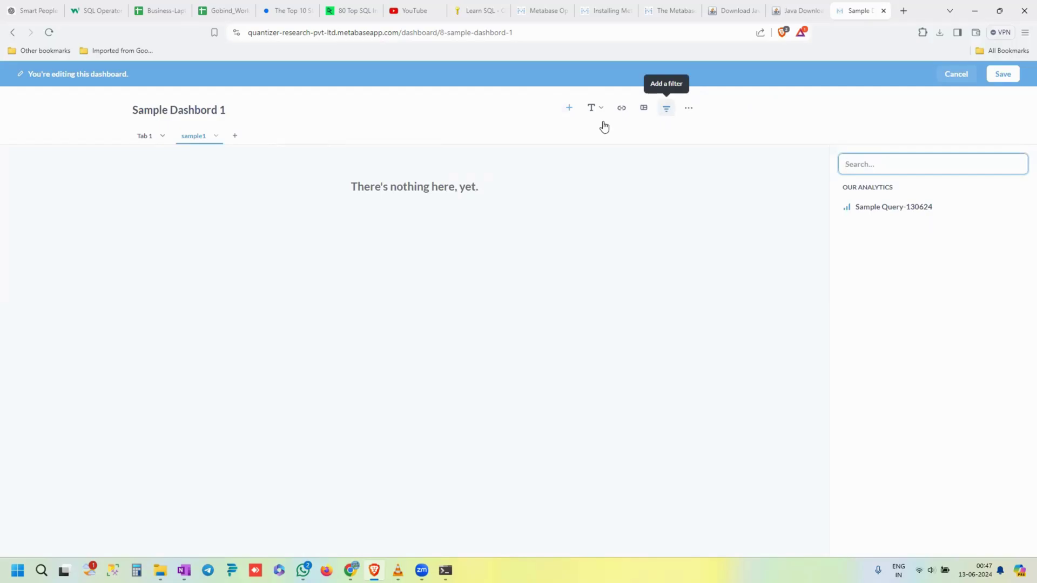
click(1000, 75)
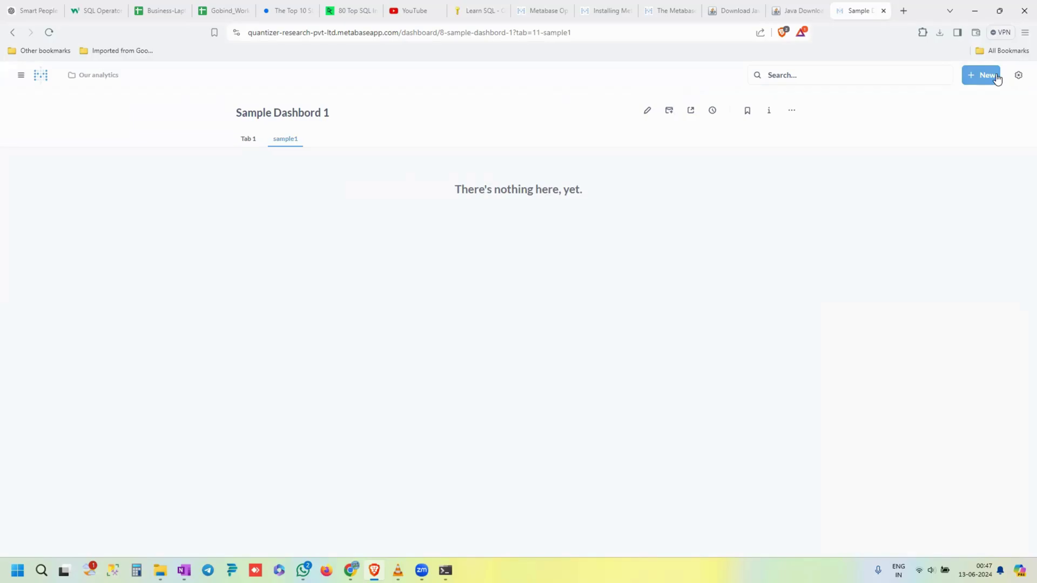
- Open the Sample Dashbord 1 subscription panel offering email or Slack delivery, briefly checking the Sharing menu
click(671, 111)
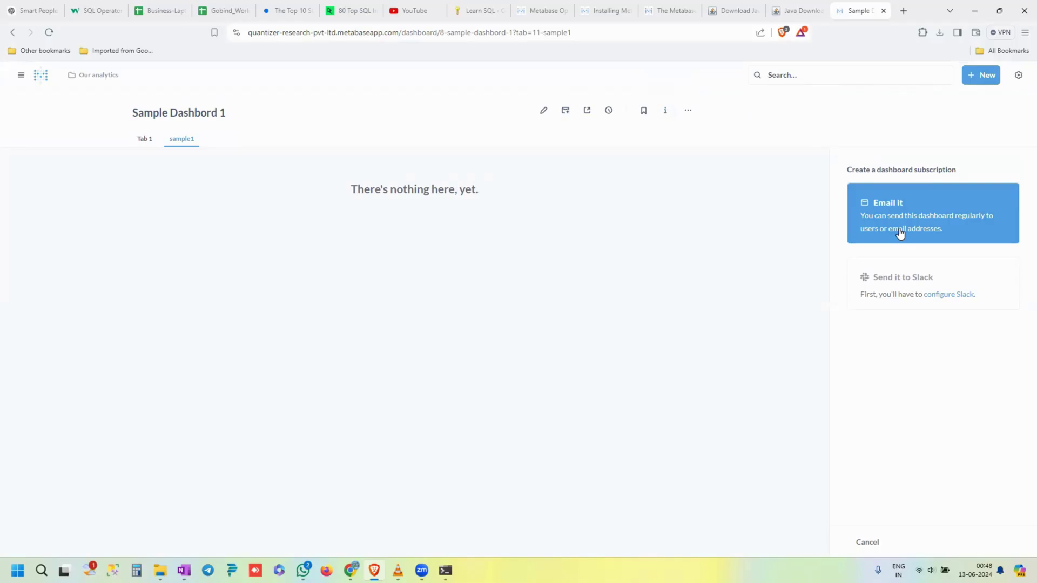
click(587, 112)
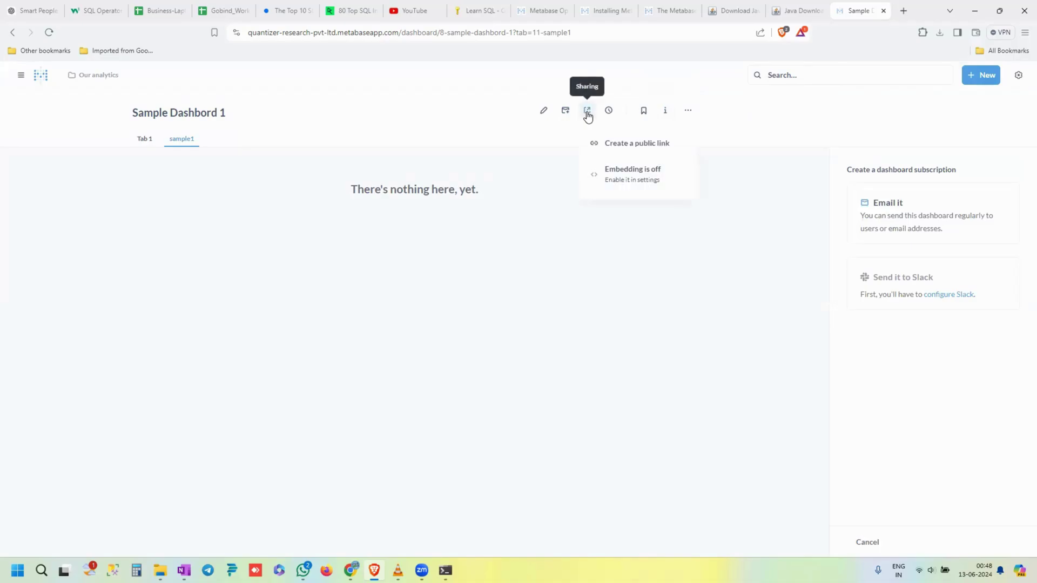
click(542, 140)
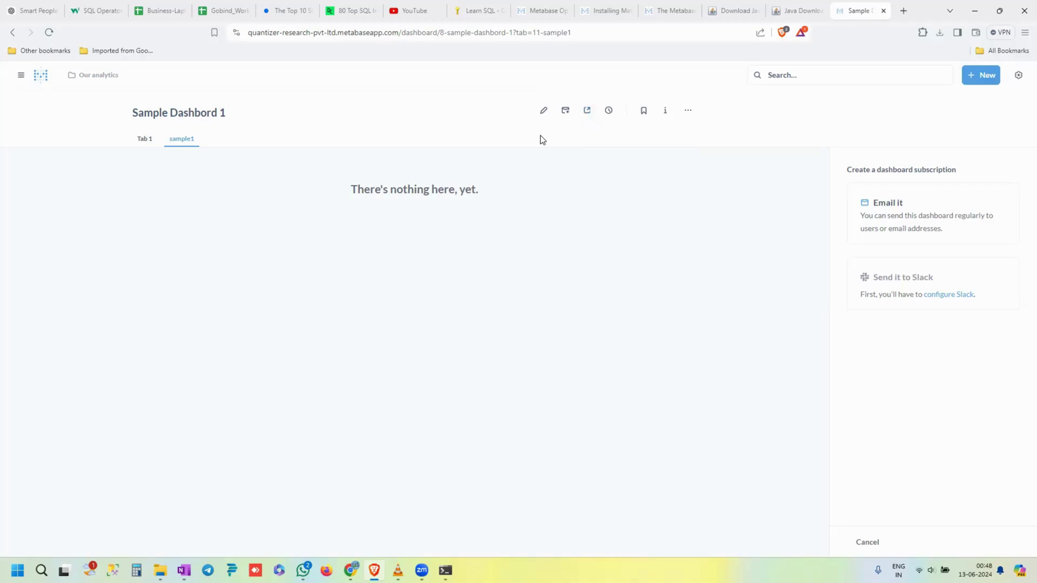